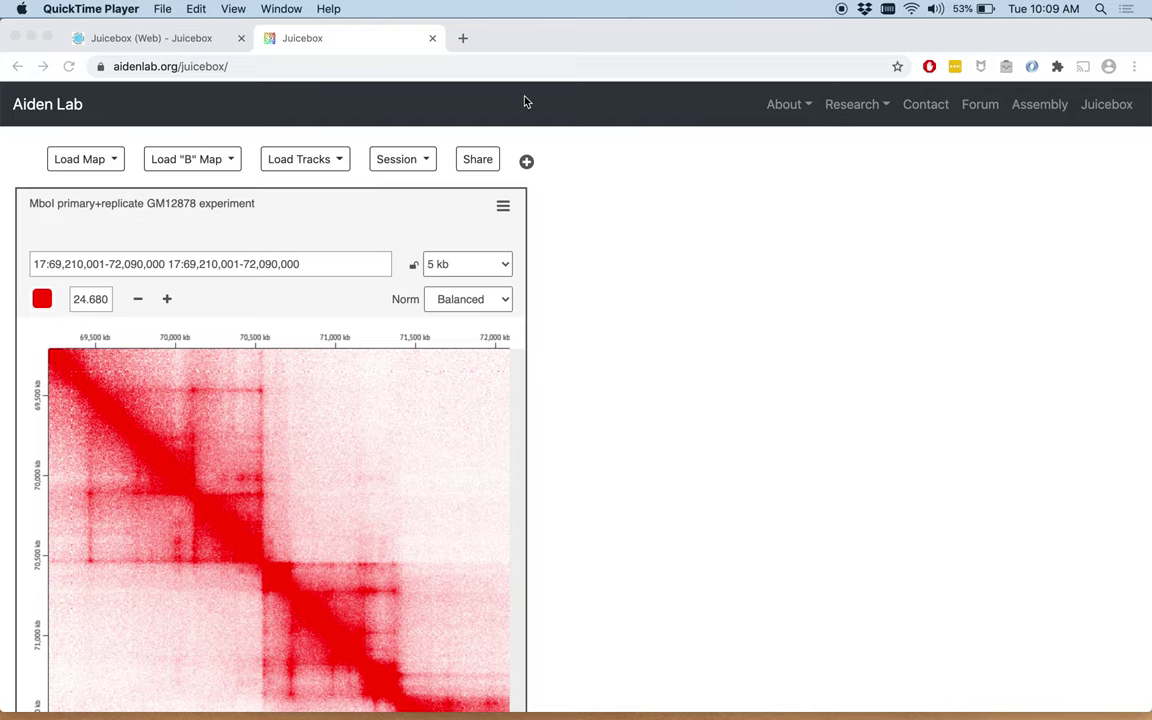
Open the GitBook 'Loading Annotations (Web)' guide, then return to the Juicebox GM12878 contact map.
left_click(200, 38)
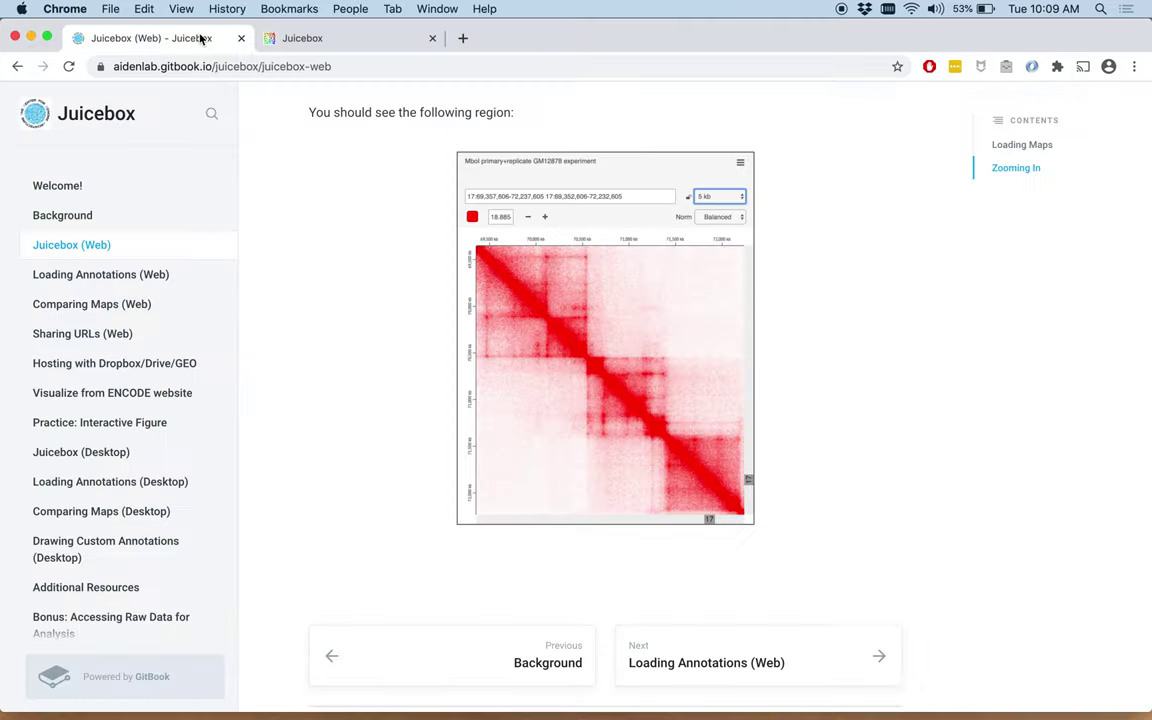
left_click(109, 287)
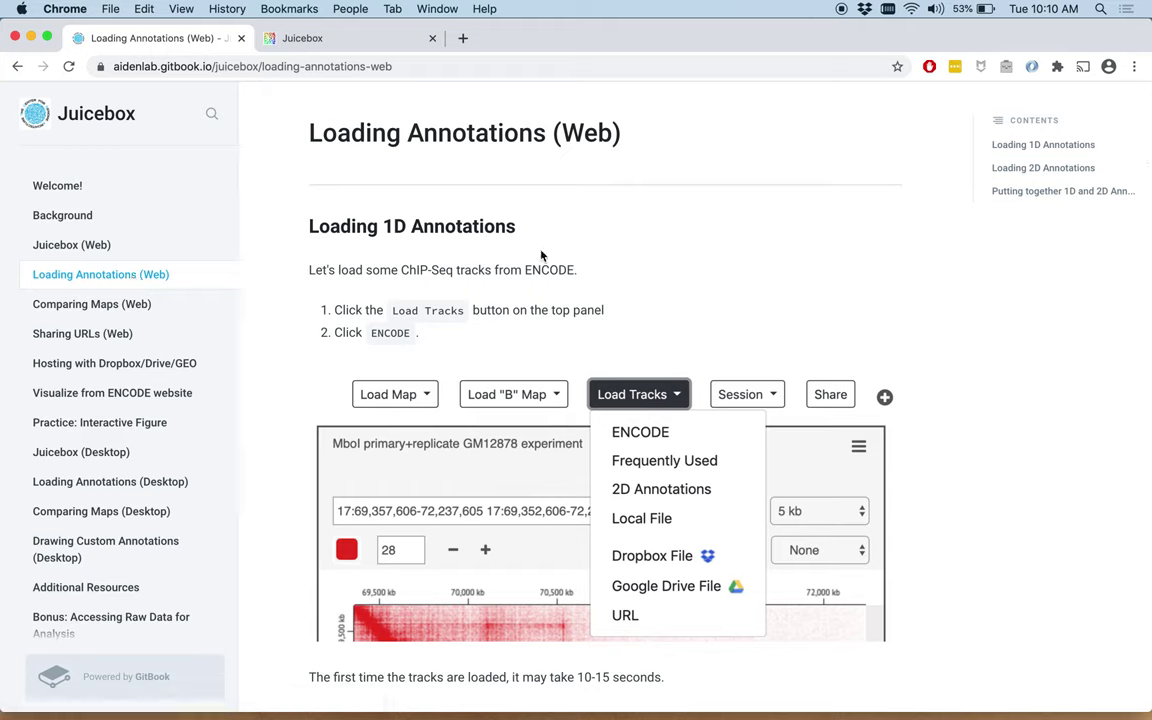
left_click(377, 48)
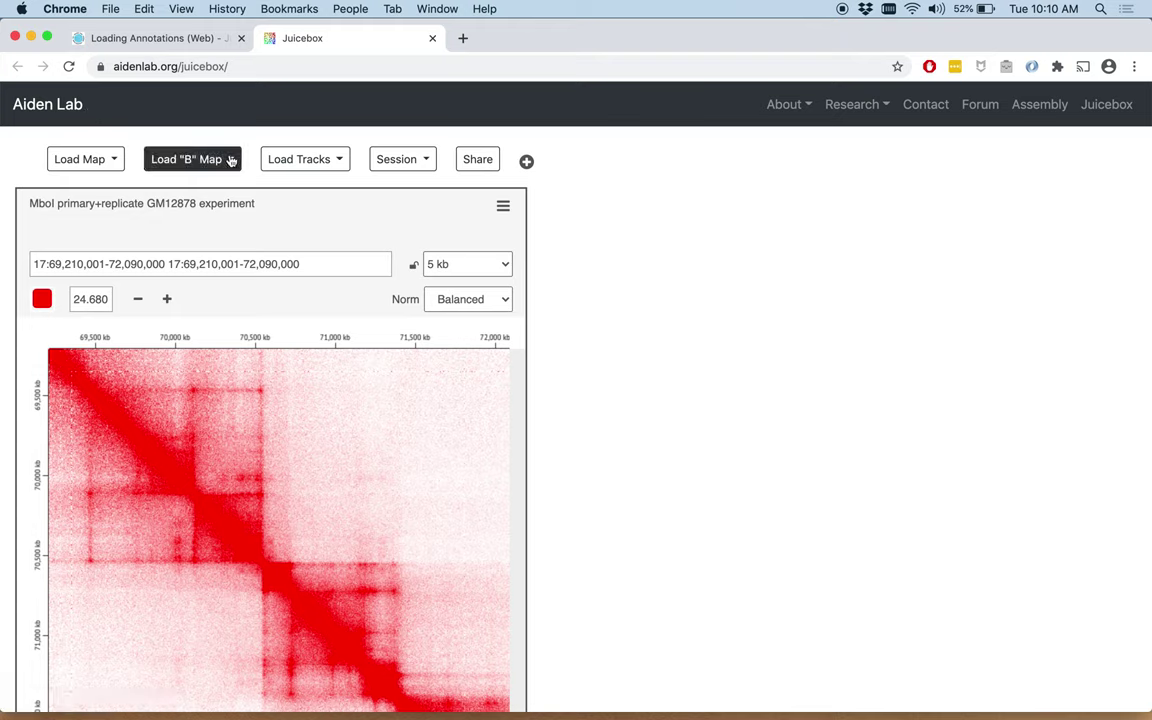
Open the ENCODE track browser listing all 75,932 available datasets.
left_click(341, 157)
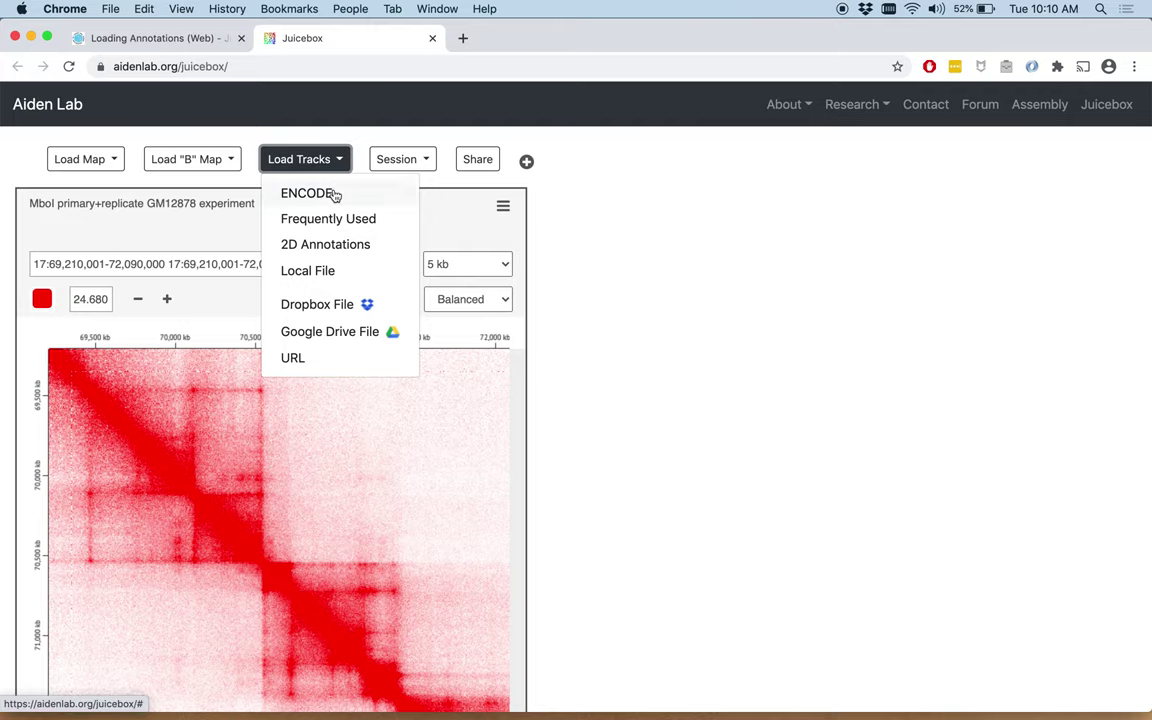
left_click(335, 194)
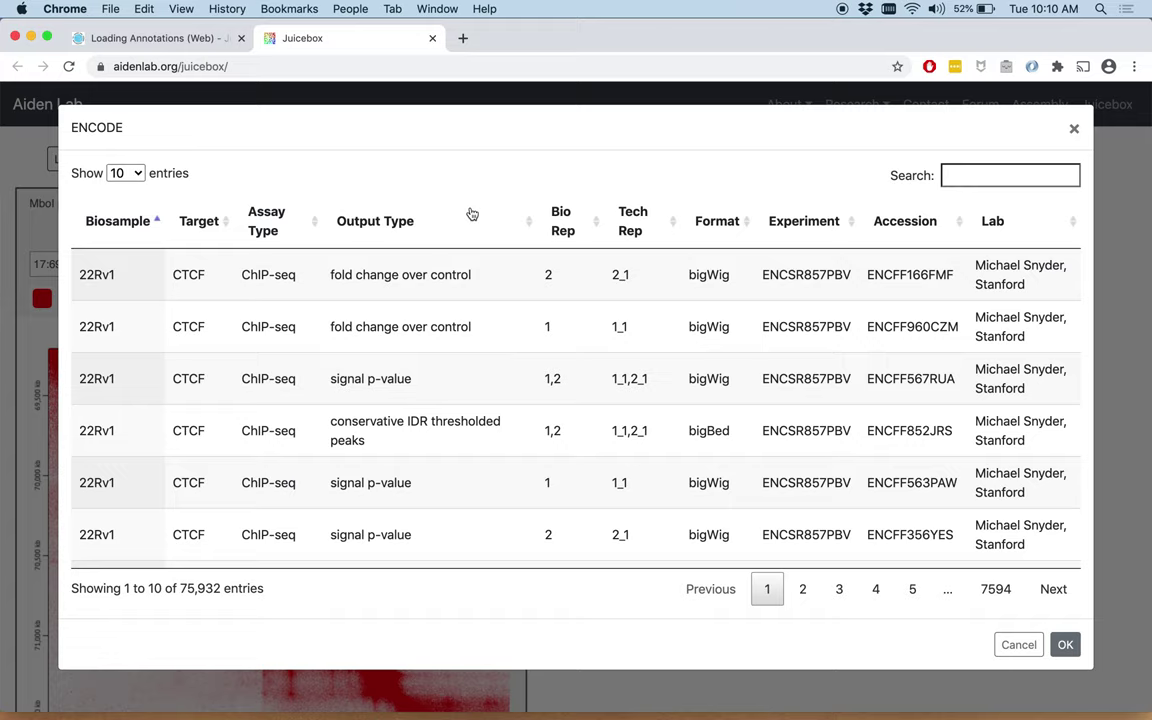
Search the ENCODE catalogue for 'GM12878 CTCF Bernstein' and look through the 14 matches.
left_click(983, 175)
type("GM")
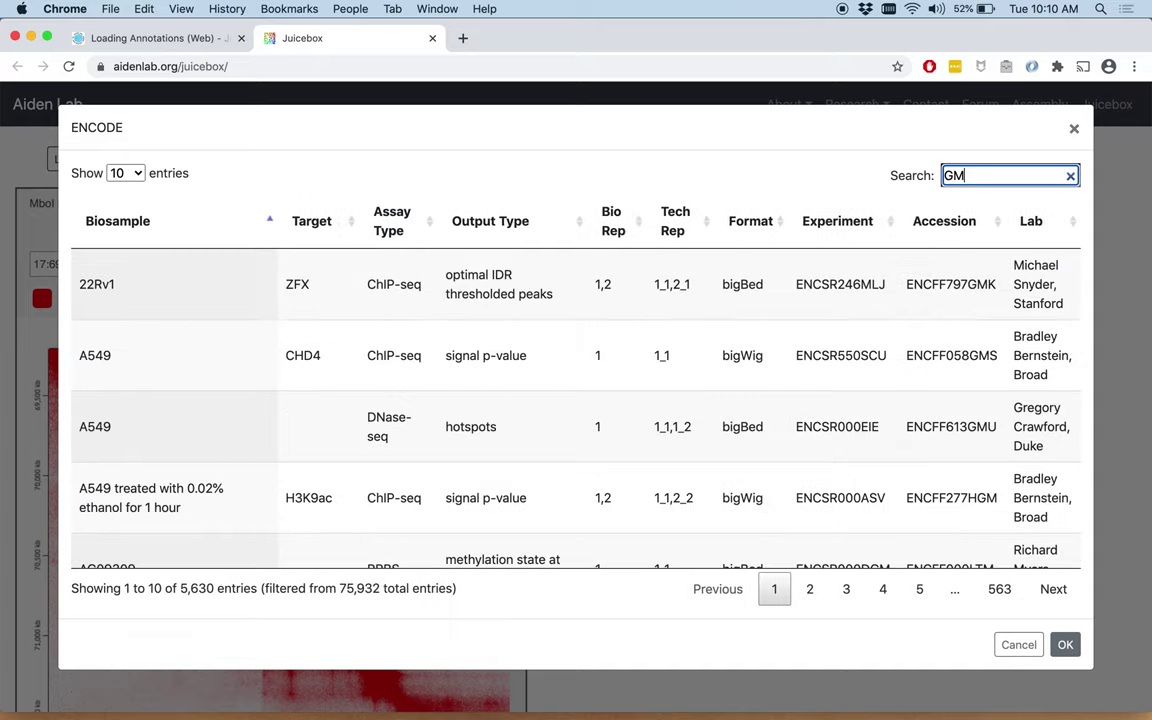
type("128")
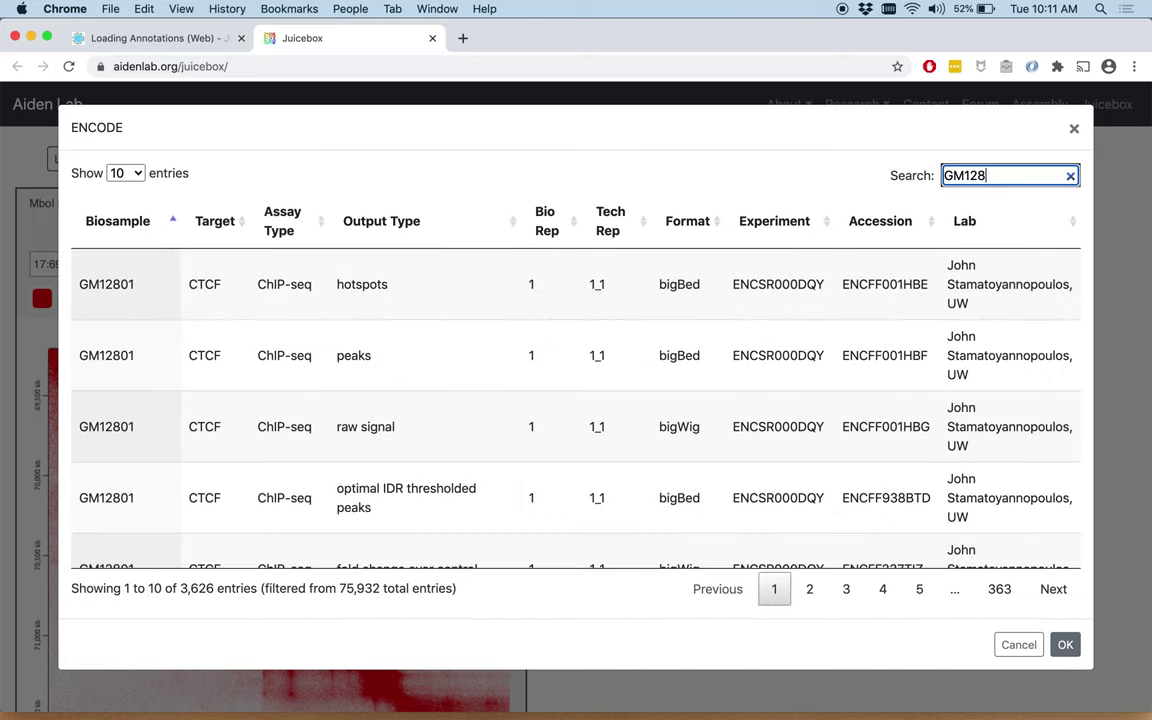
type("78")
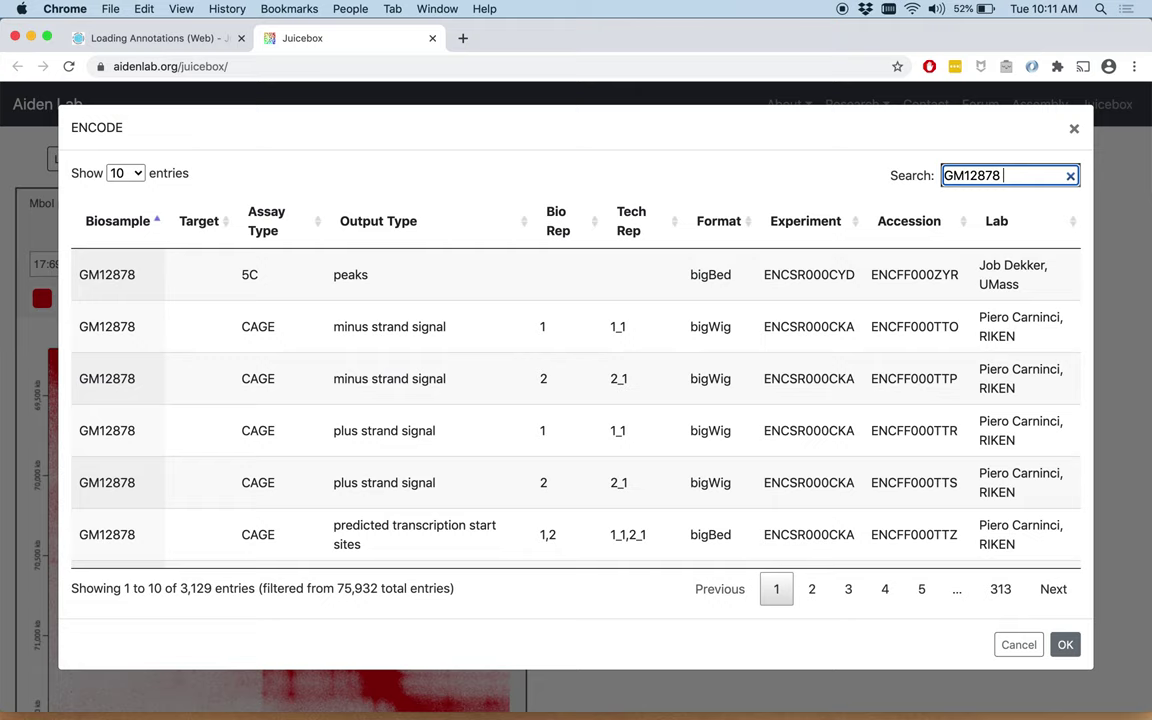
type(" CTCF")
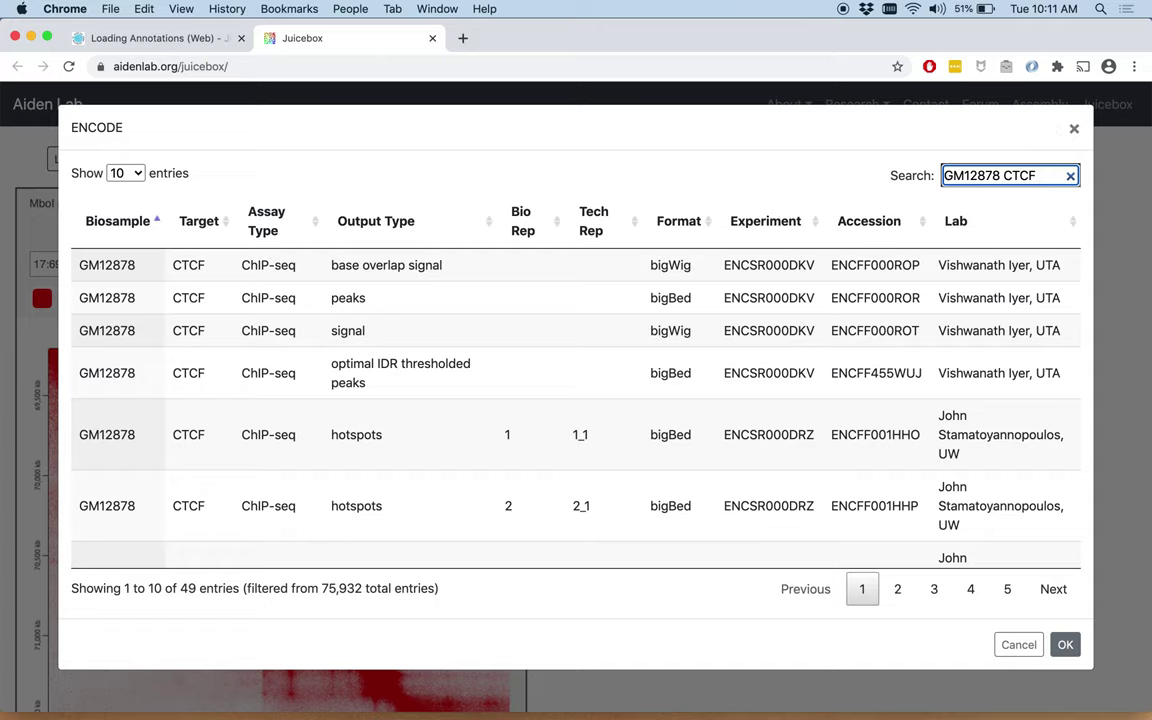
type("Be")
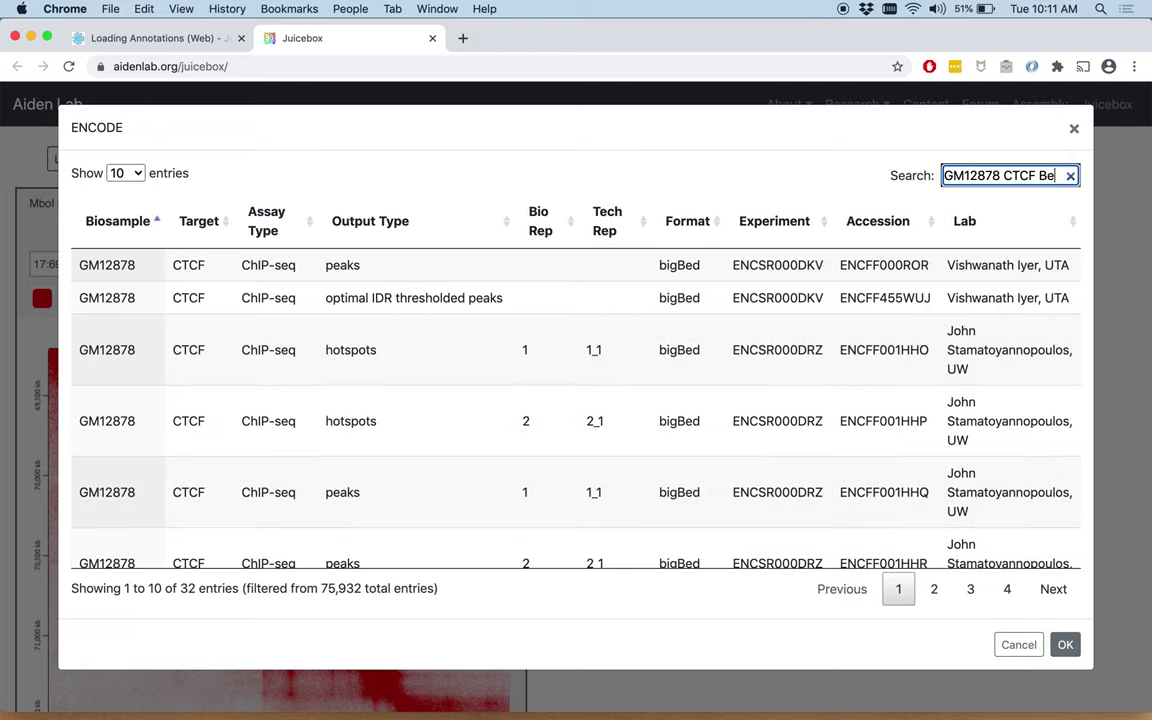
type("rnstein")
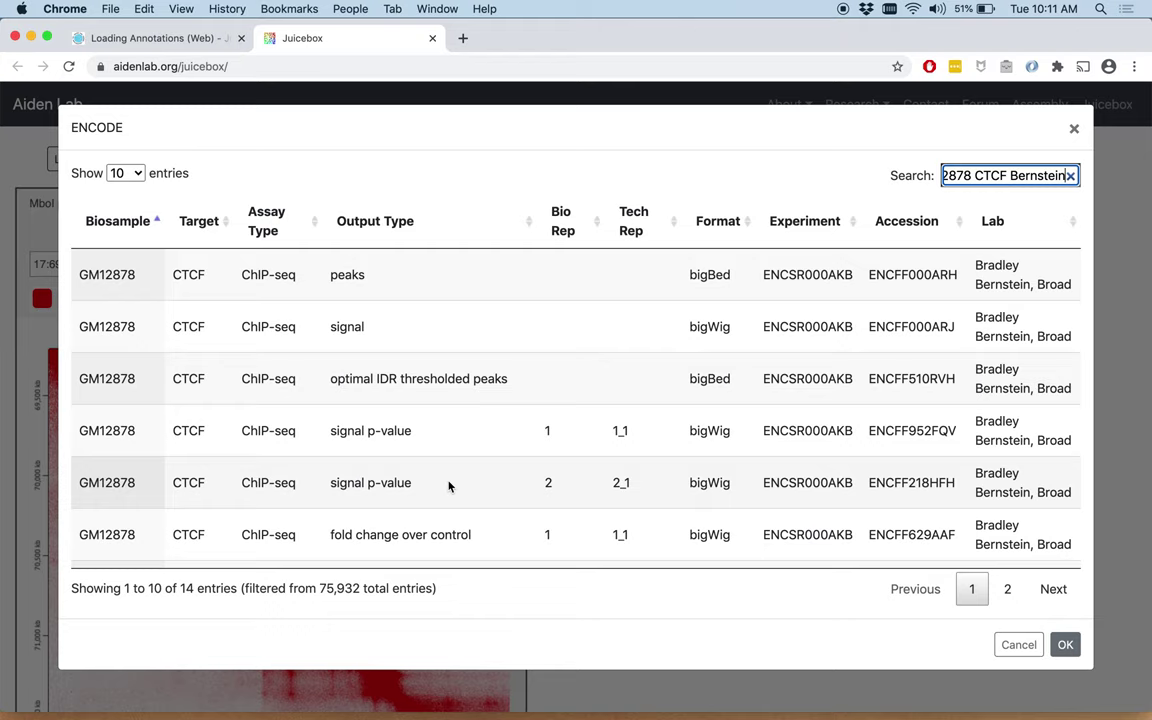
scroll(448, 486, "down", 1)
scroll(448, 486, "down", 4)
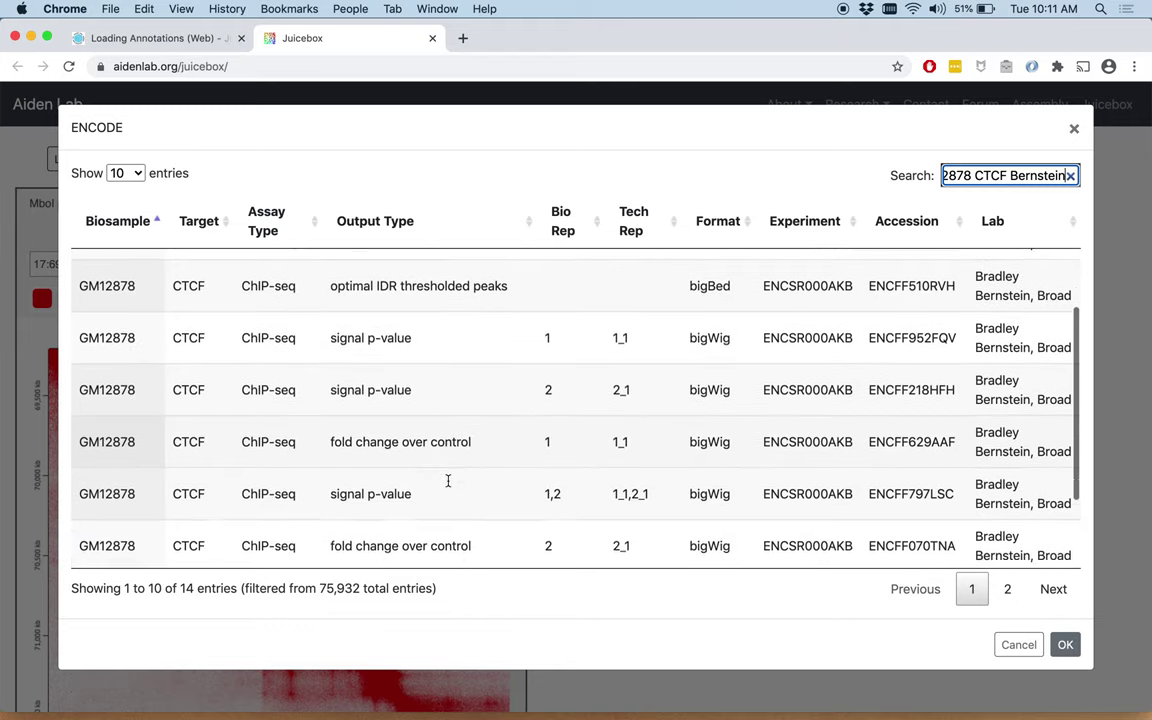
scroll(448, 483, "down", 2)
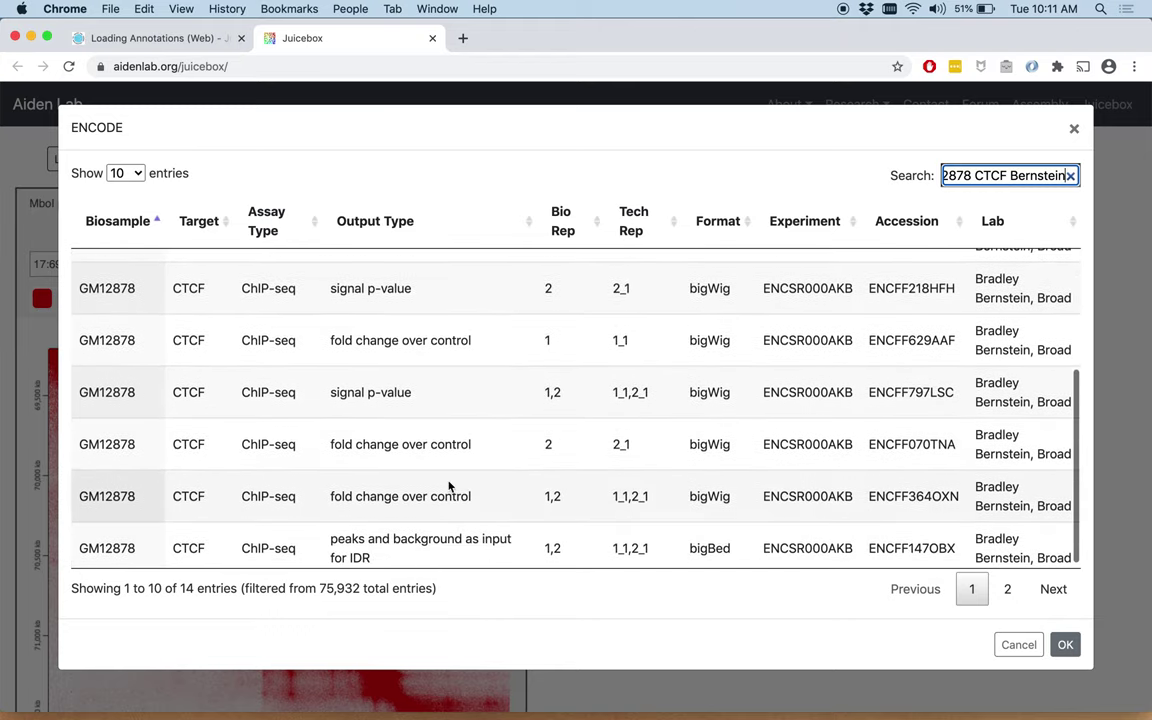
scroll(448, 486, "up", 8)
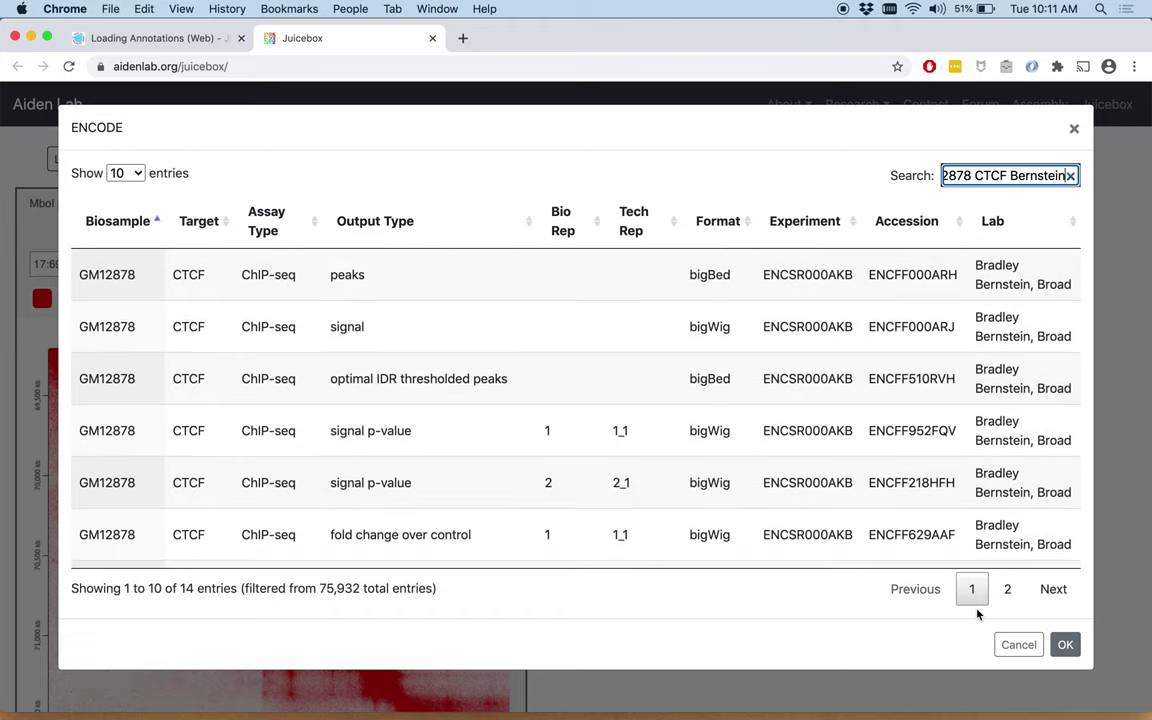
Select the GM12878 CTCF signal p-value track (Bio Rep 1,2) and load it onto the map.
left_click(1007, 589)
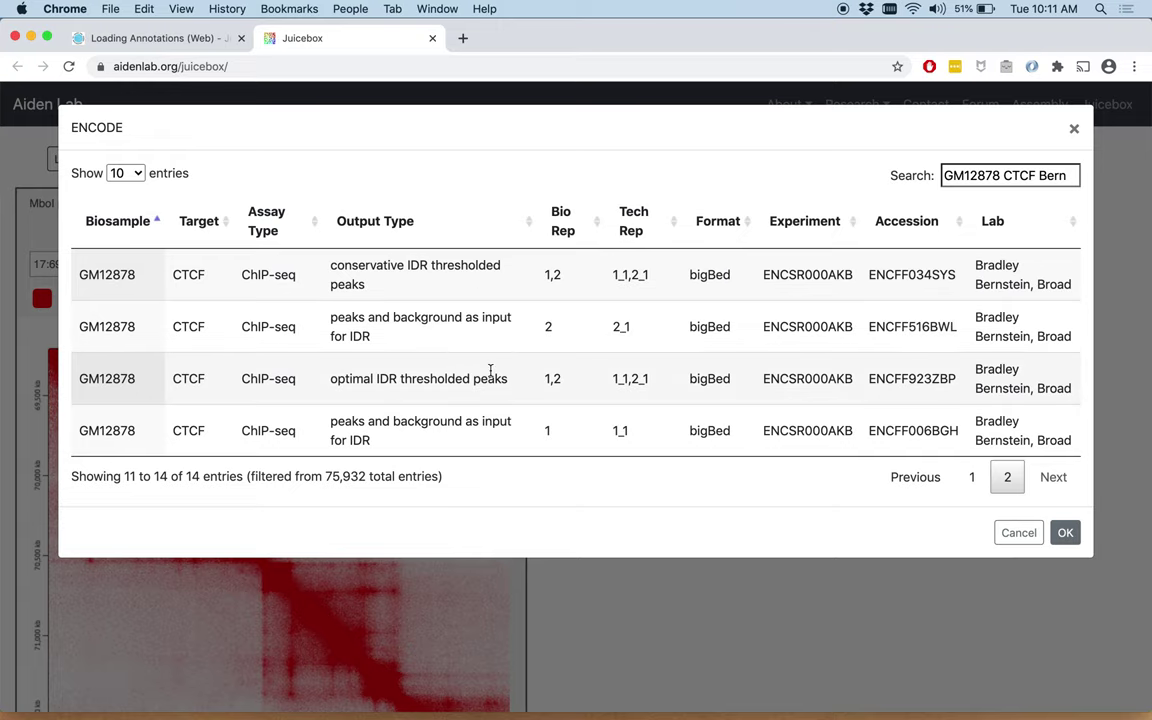
left_click(970, 480)
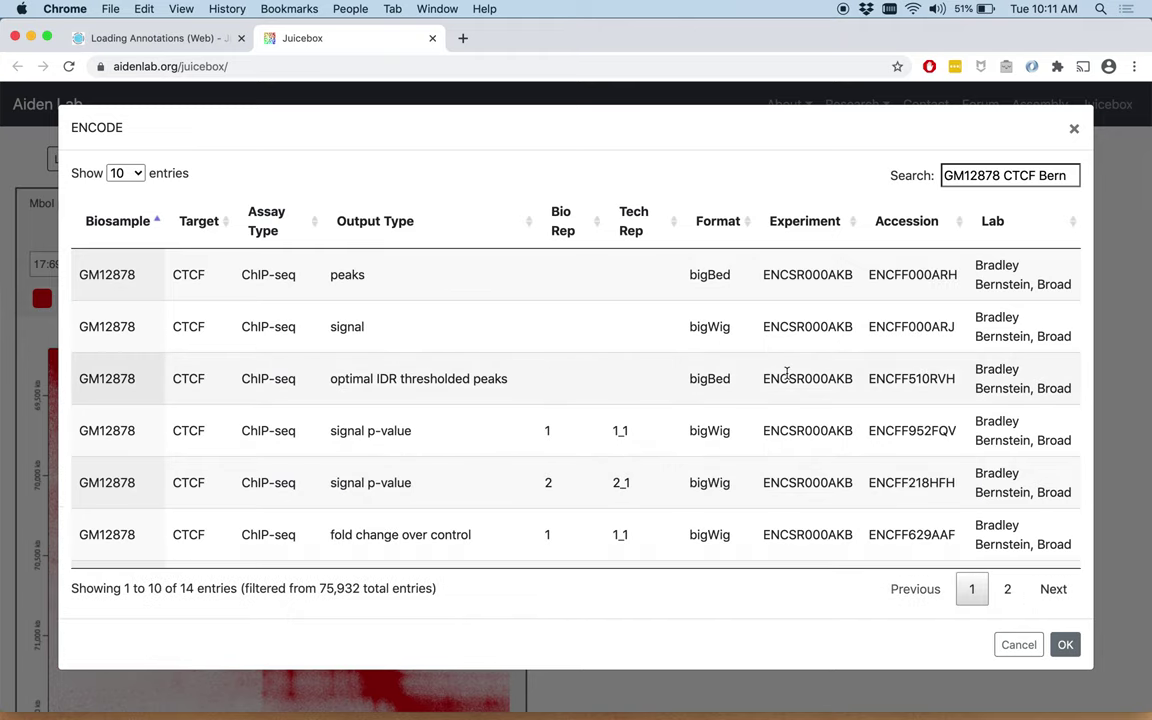
scroll(787, 372, "down", 2)
scroll(771, 373, "down", 2)
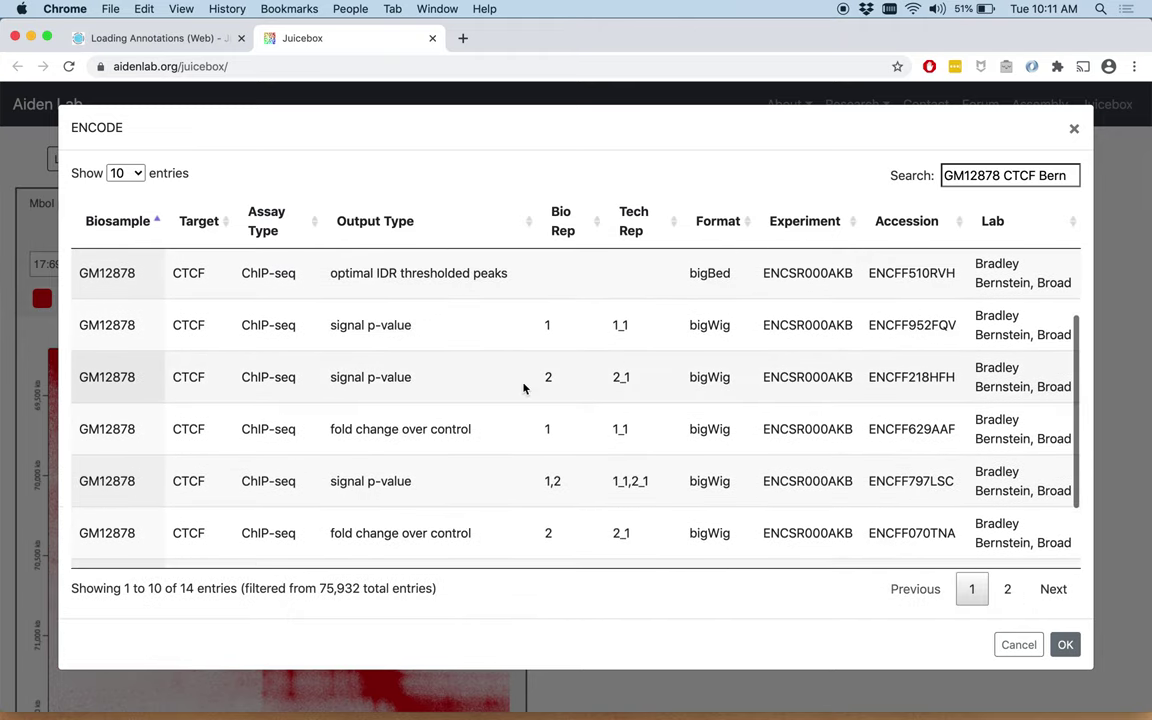
left_click(440, 485)
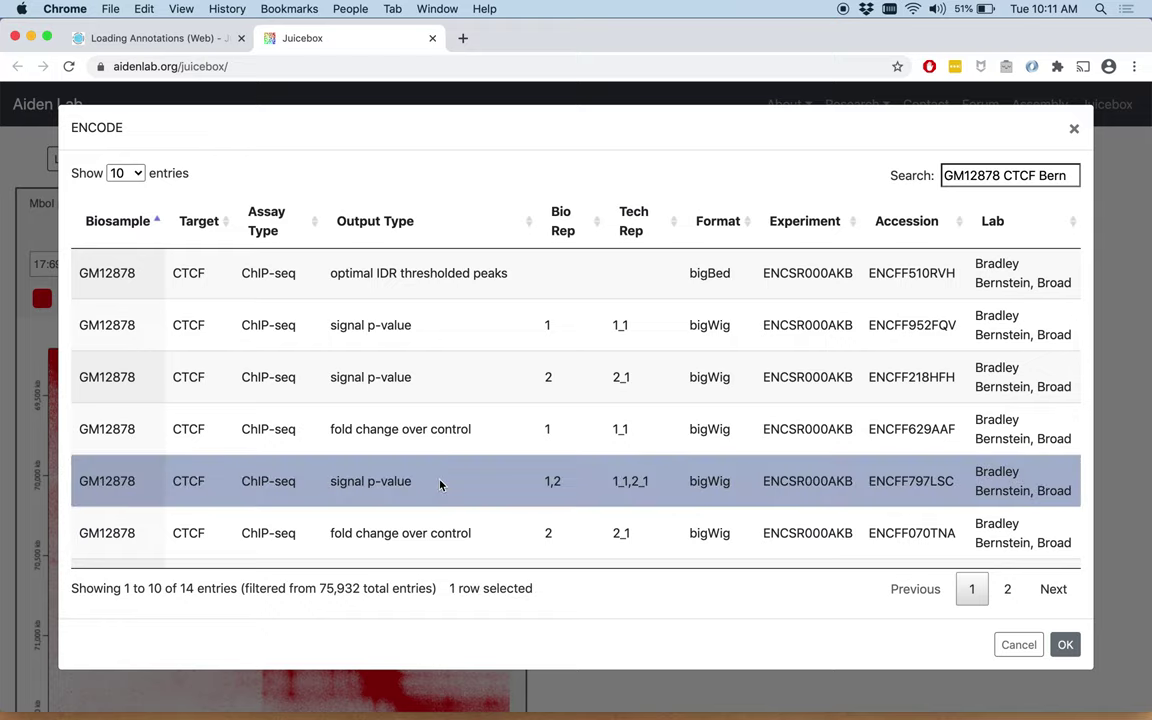
left_click(1066, 645)
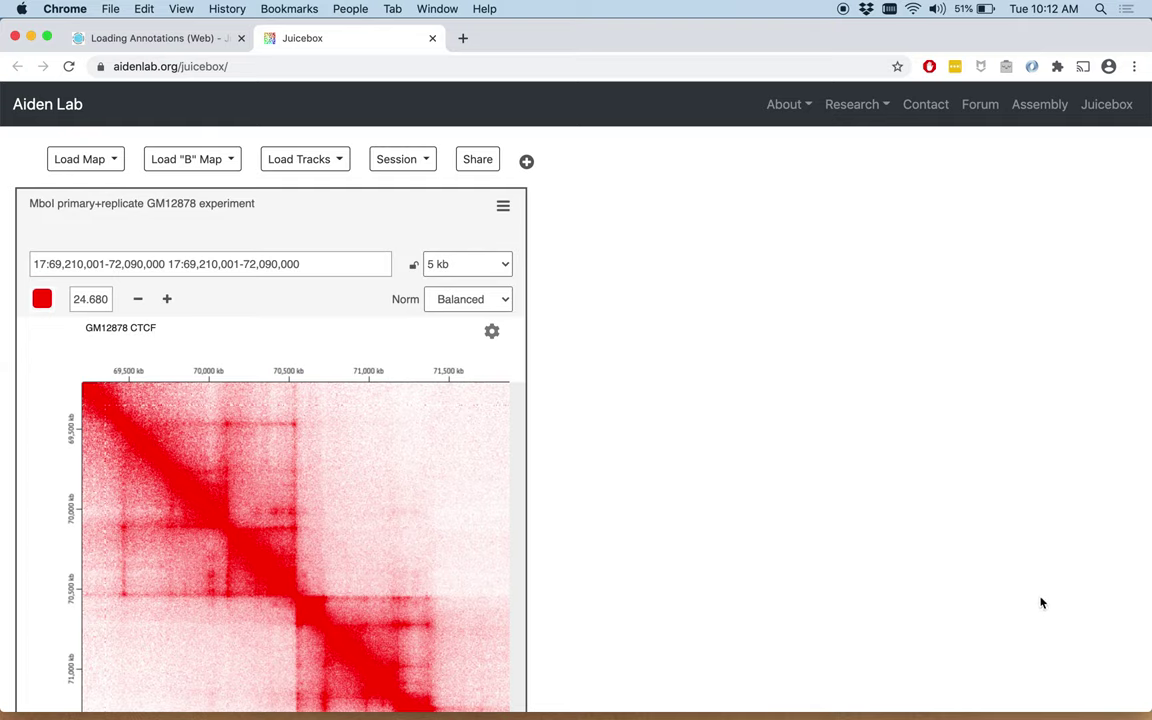
Reopen ENCODE, replace CTCF with H3K36me3 in the search, and select the signal p-value row.
left_click(341, 164)
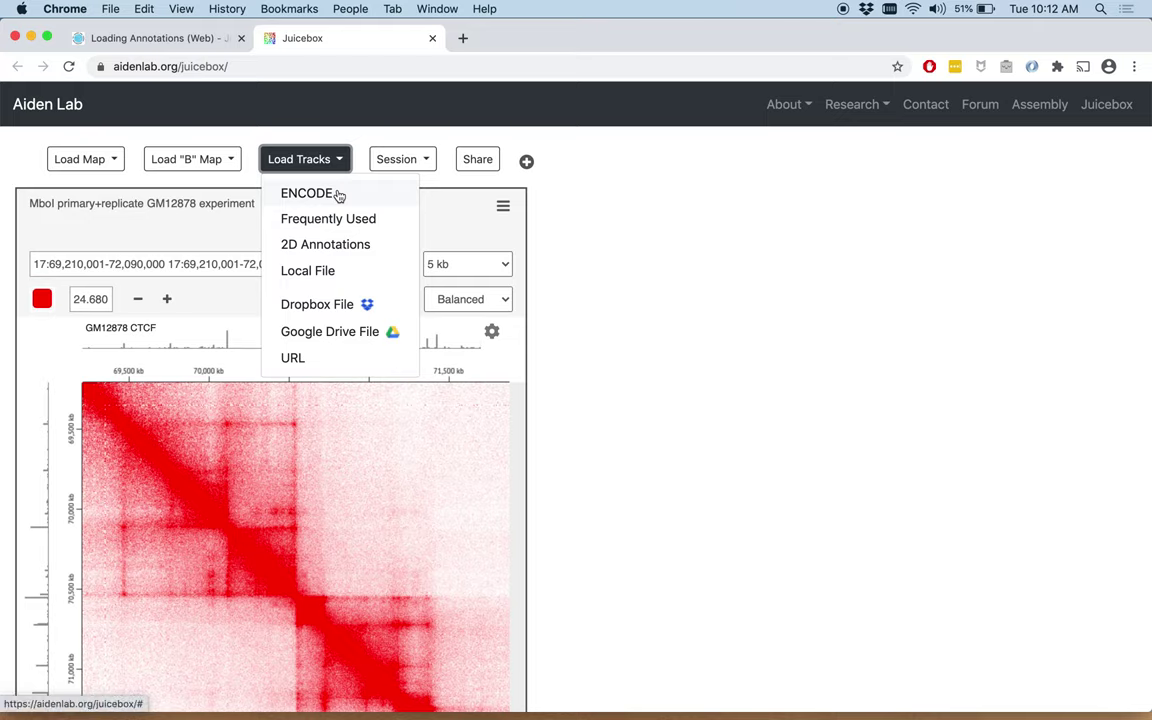
left_click(338, 194)
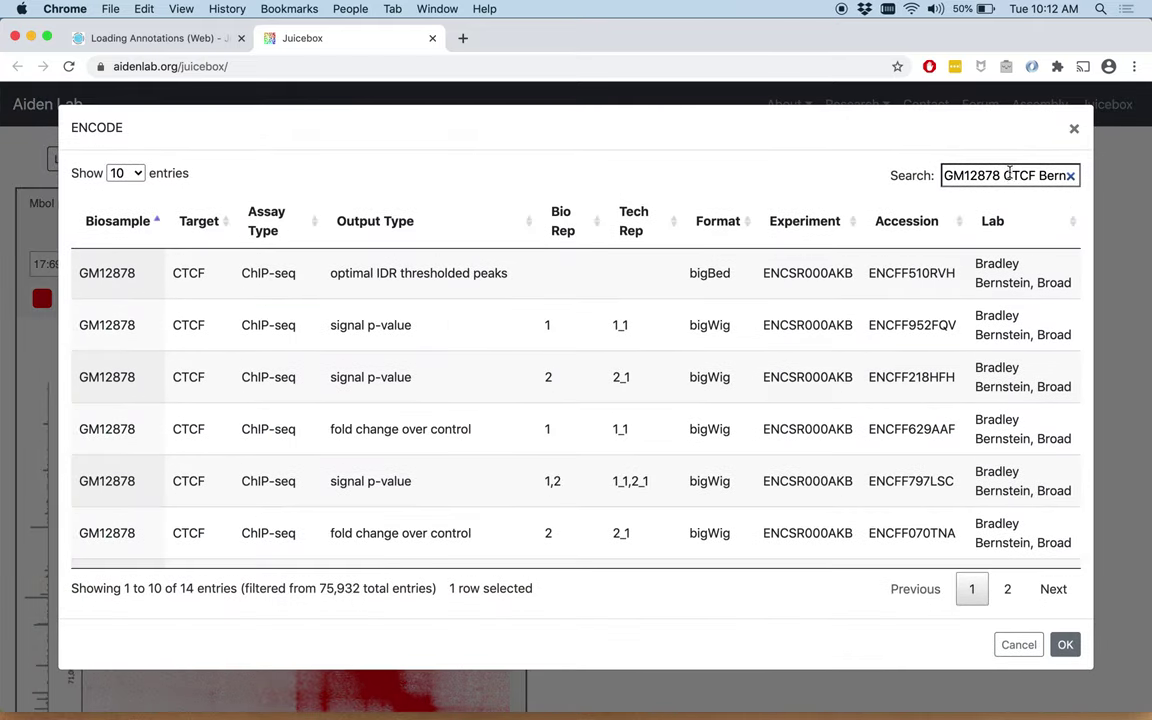
left_click_drag(1006, 175, 1036, 178)
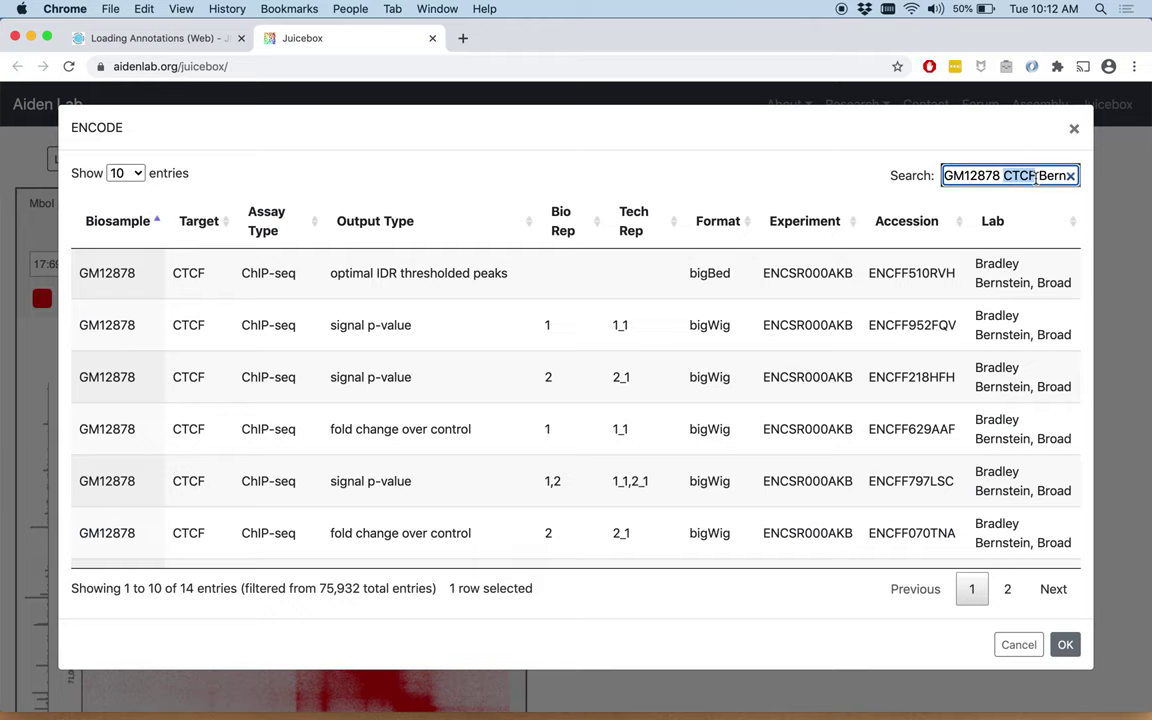
key("BackSpace")
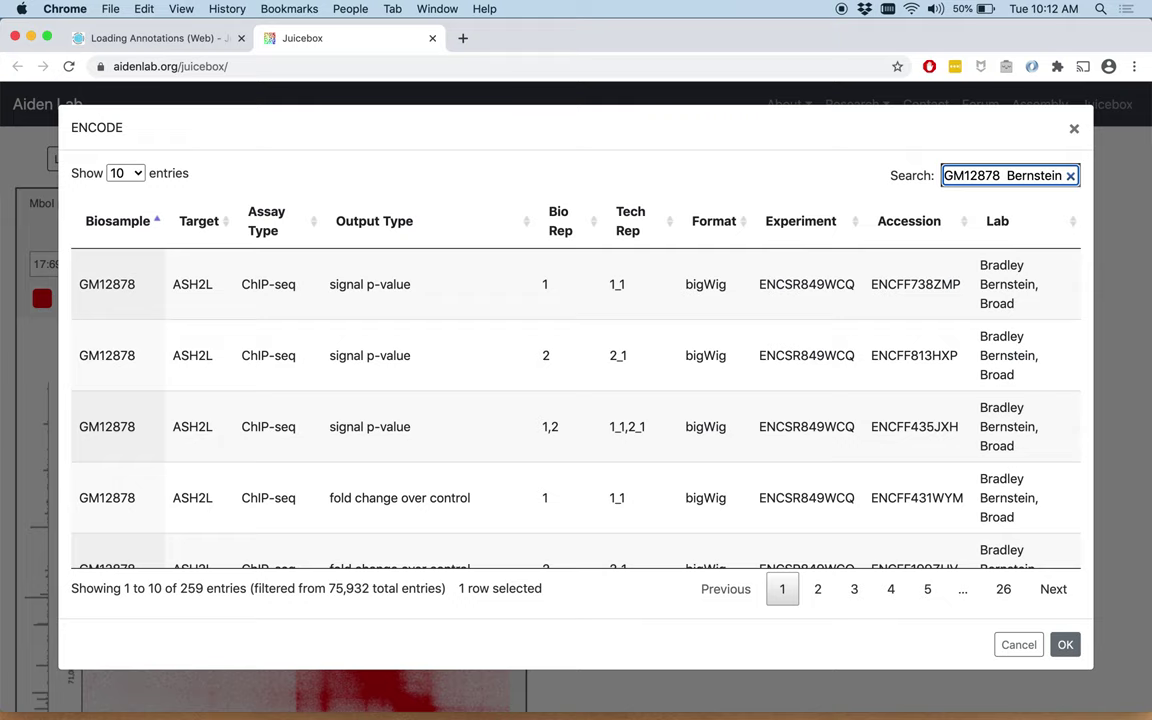
type("H3")
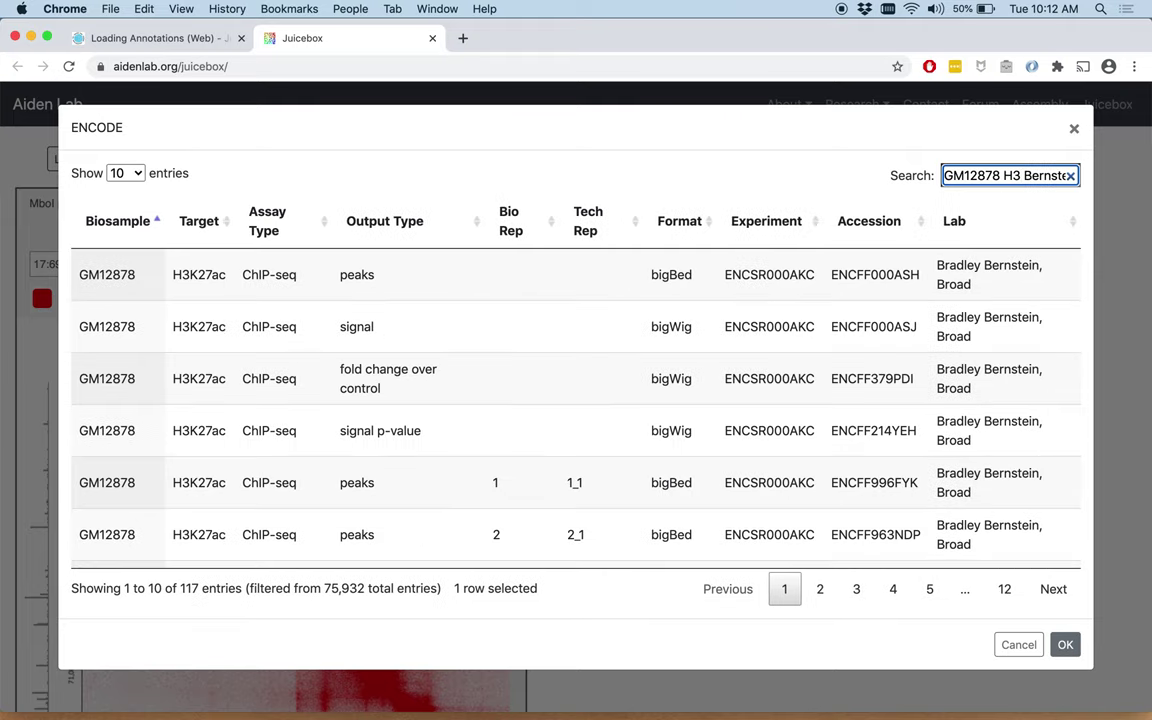
type("K")
type("36m")
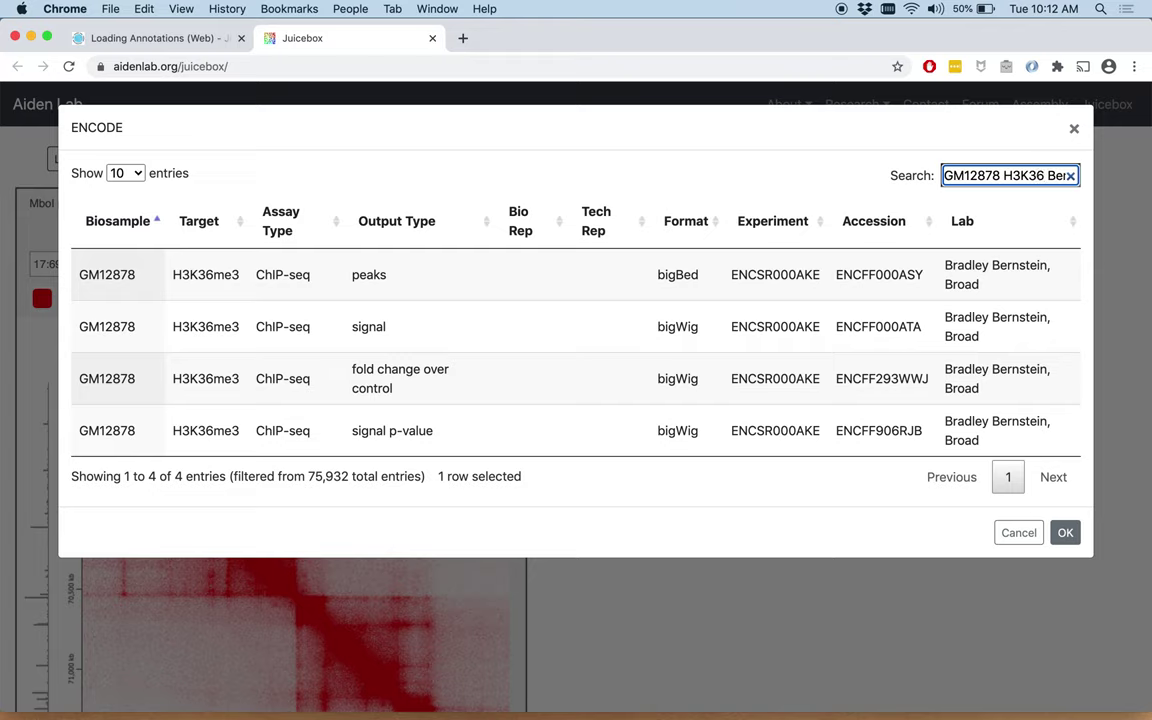
type("e3")
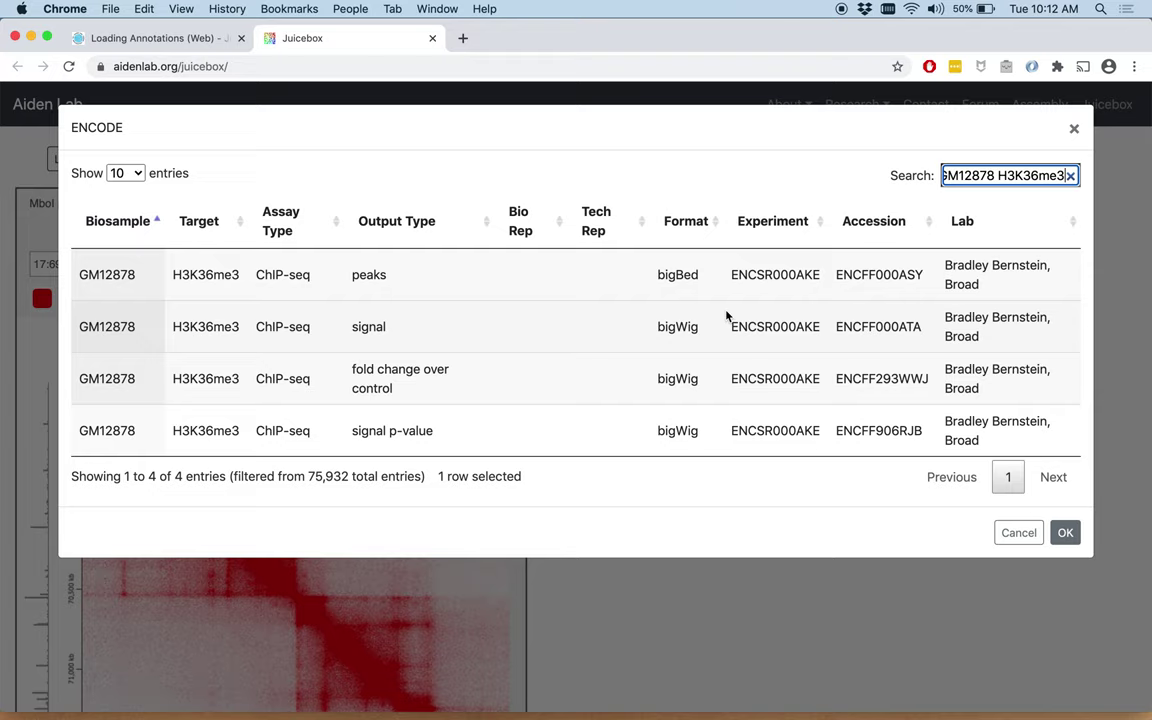
left_click(488, 431)
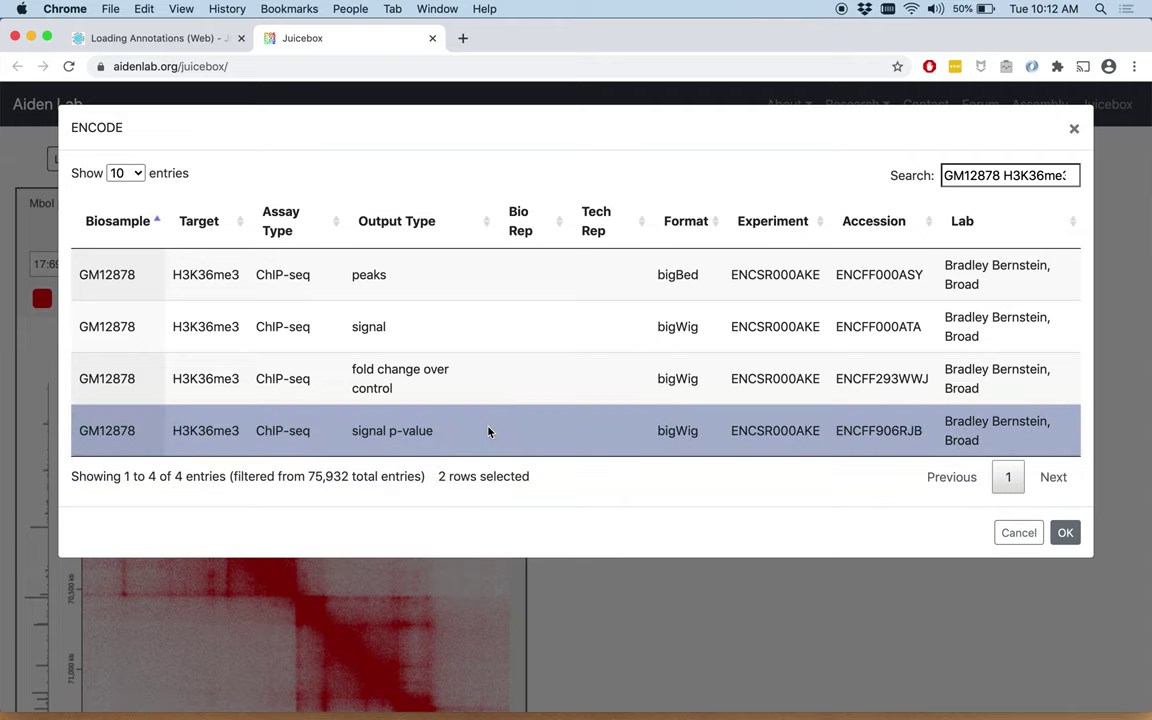
Add the H3K36me3 track to the map and recolour the CTCF track dark green.
left_click(1066, 534)
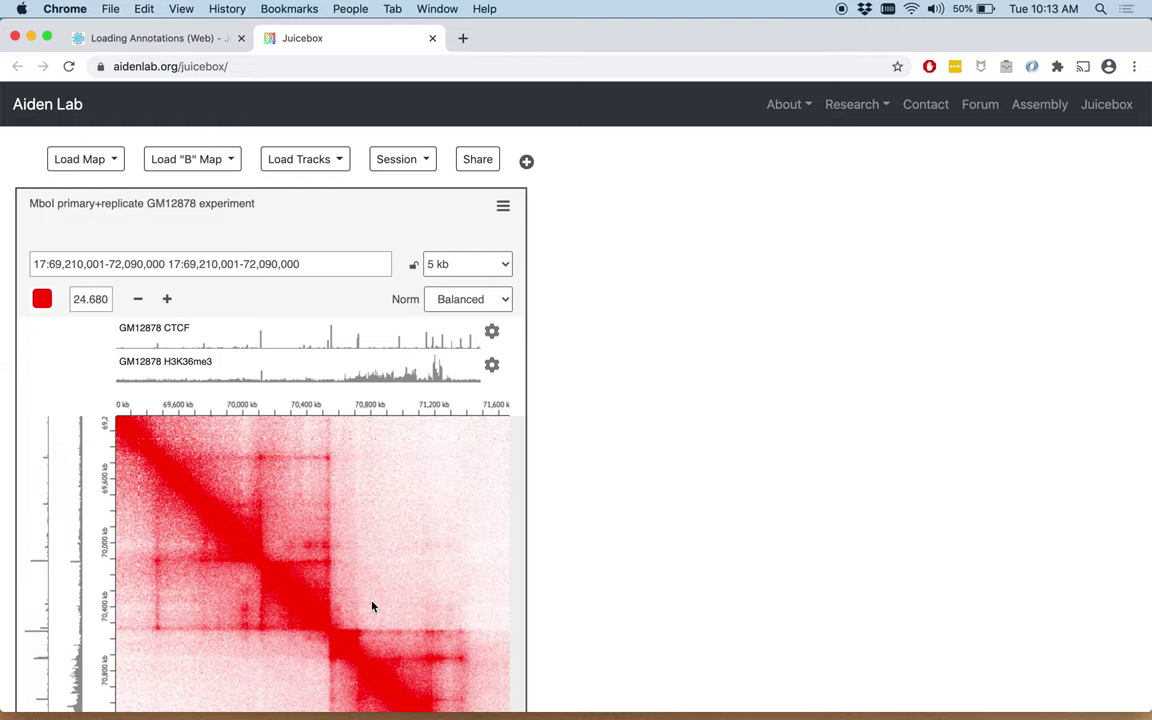
left_click(494, 332)
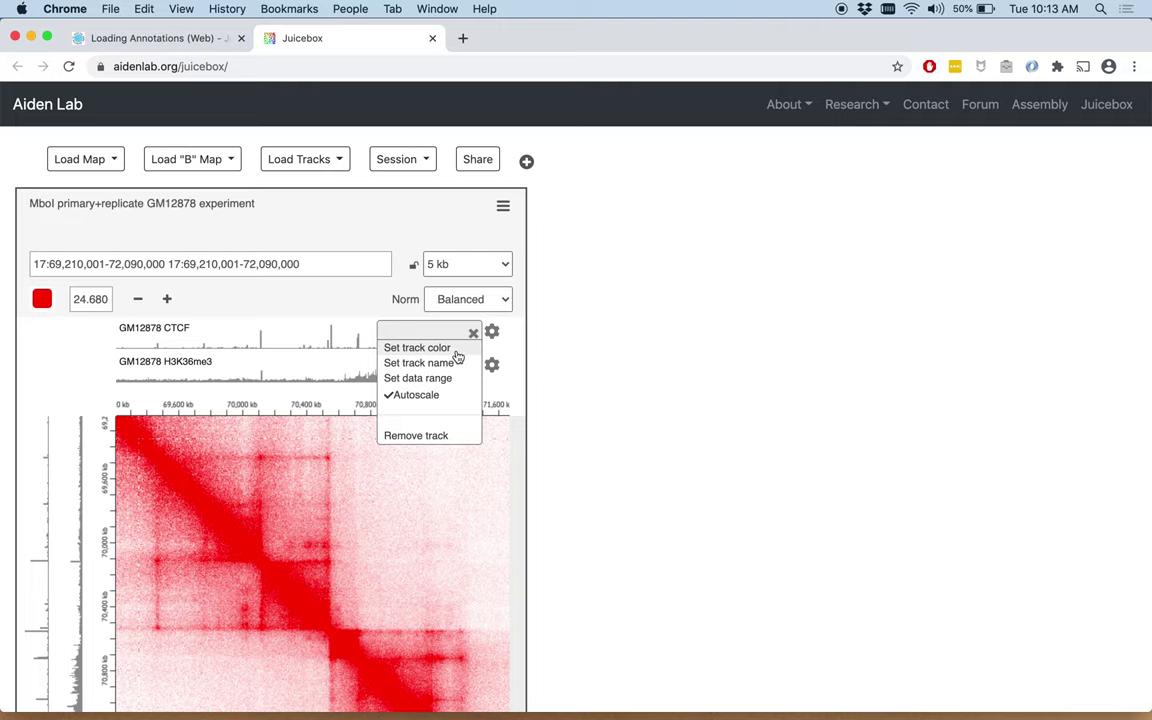
left_click(455, 350)
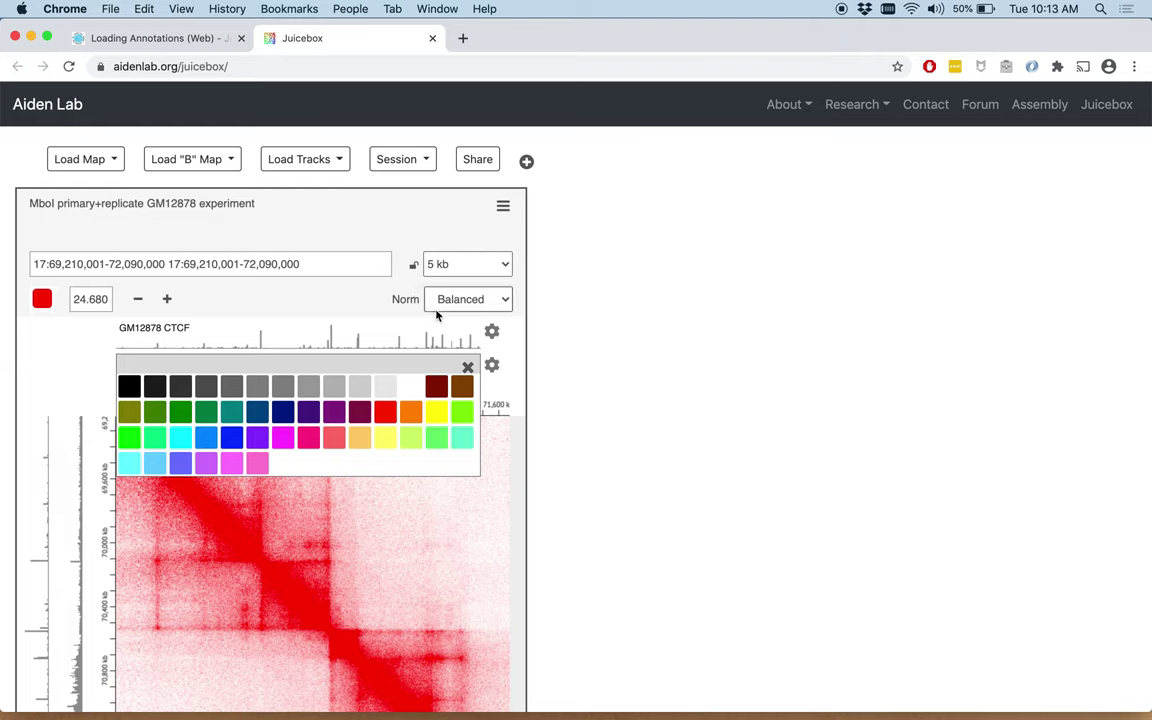
left_click(186, 412)
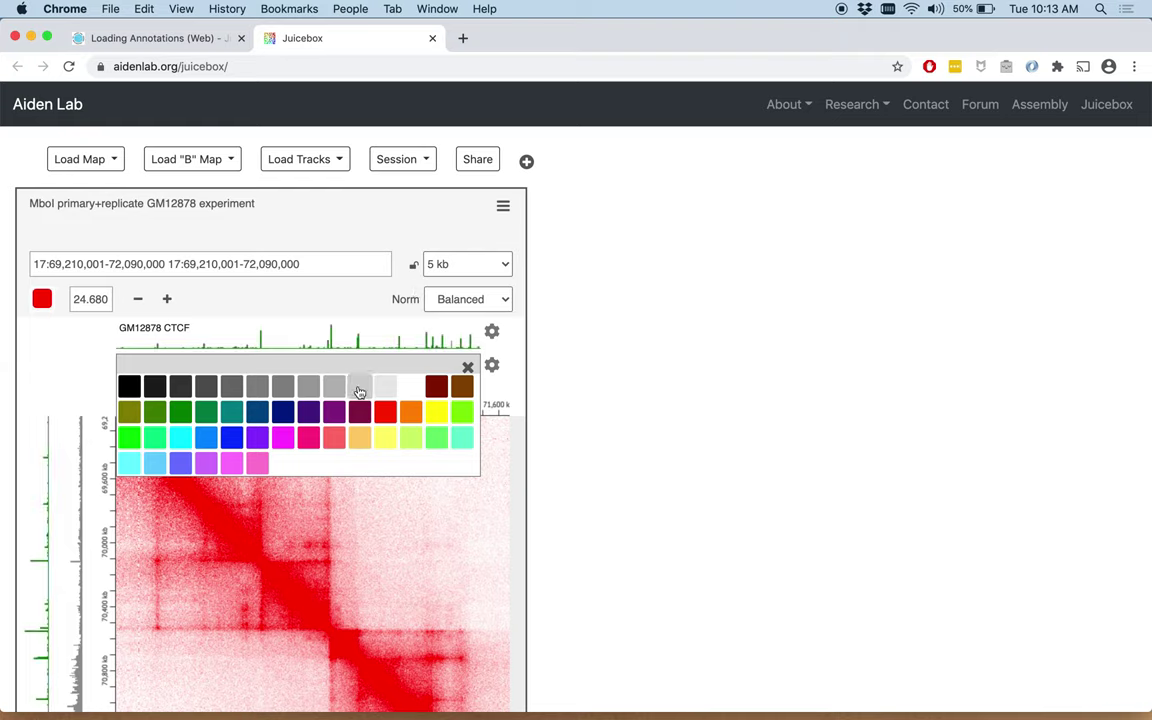
left_click(468, 368)
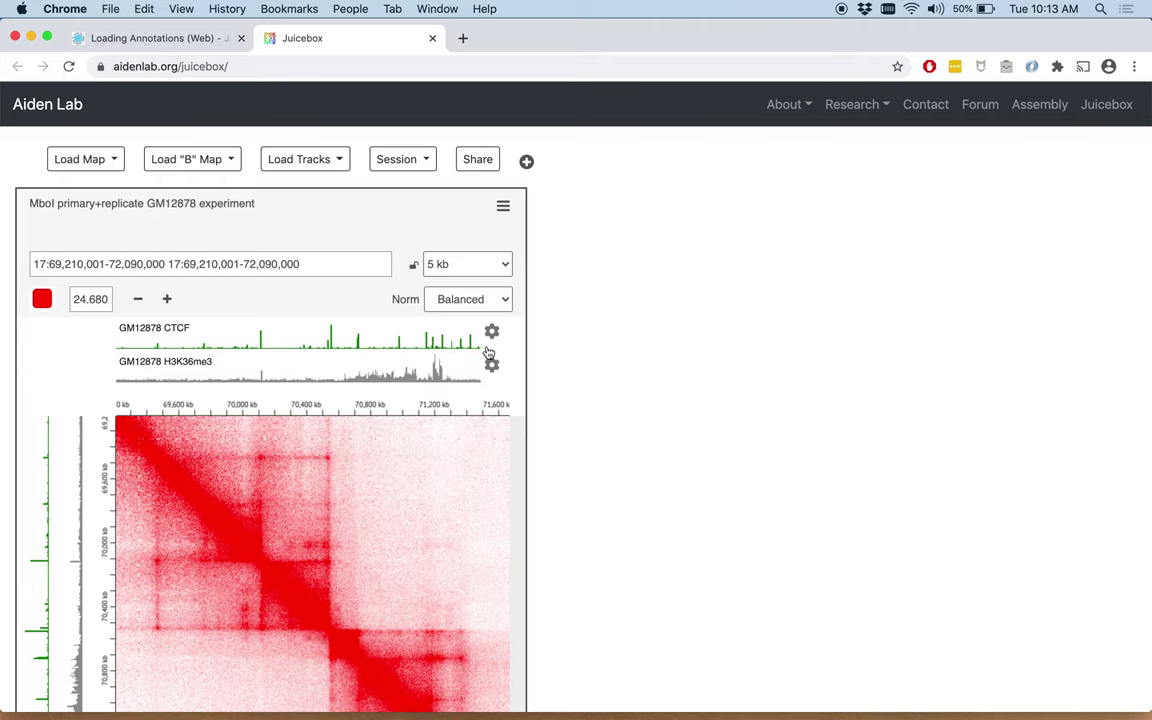
left_click(489, 333)
Rename the GM12878 CTCF track to 'CTCF'.
left_click(475, 363)
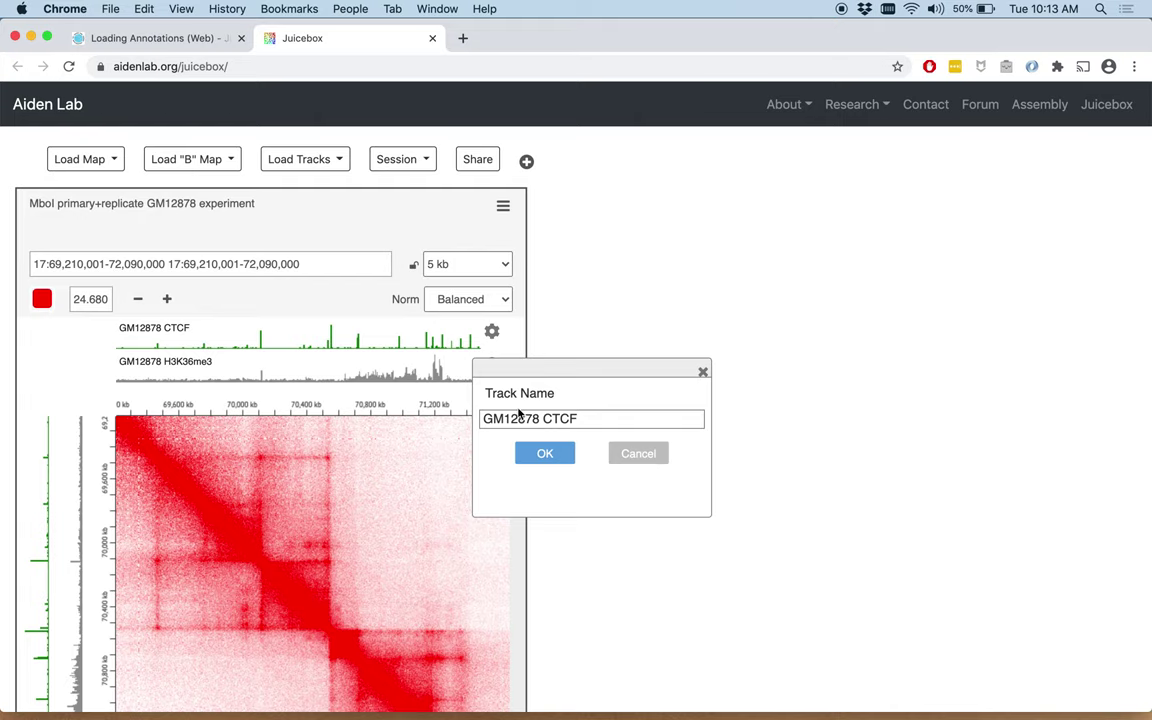
double_click(490, 417)
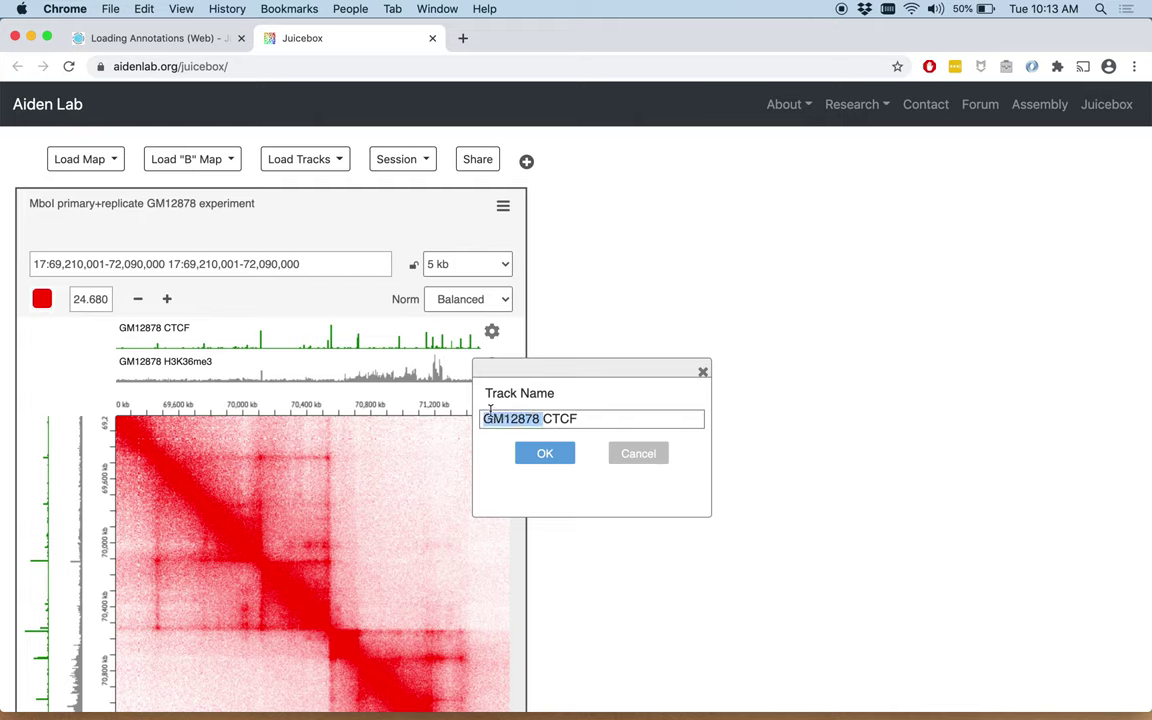
key("BackSpace")
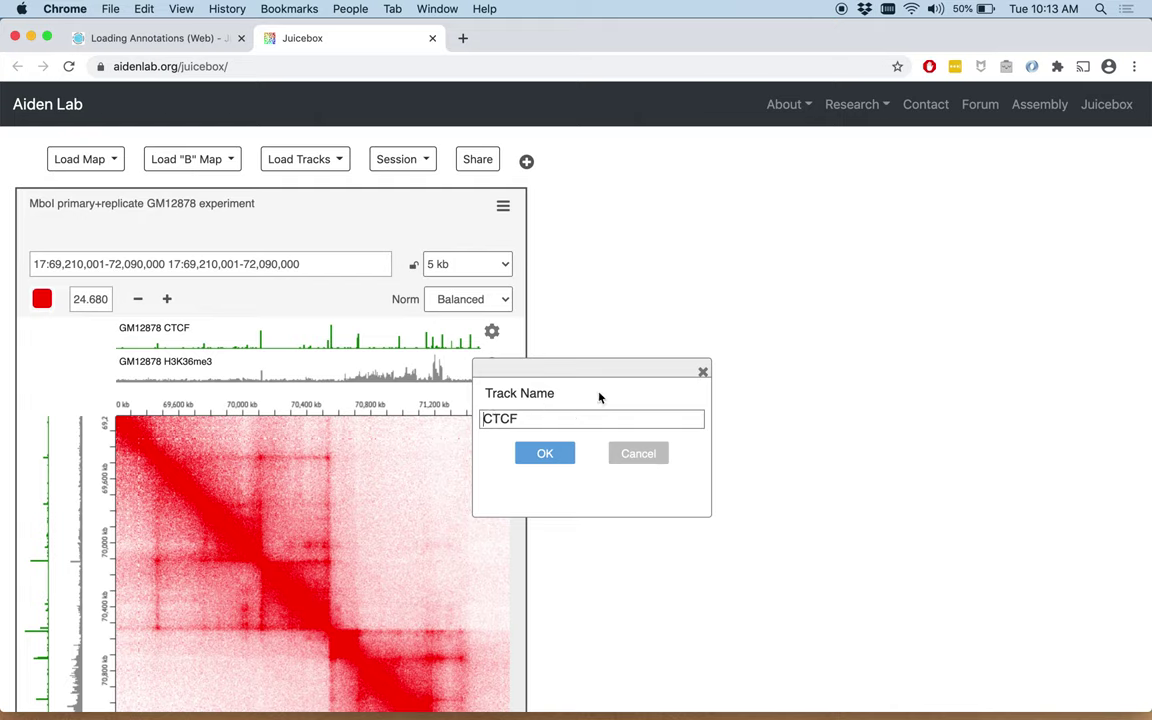
left_click(552, 453)
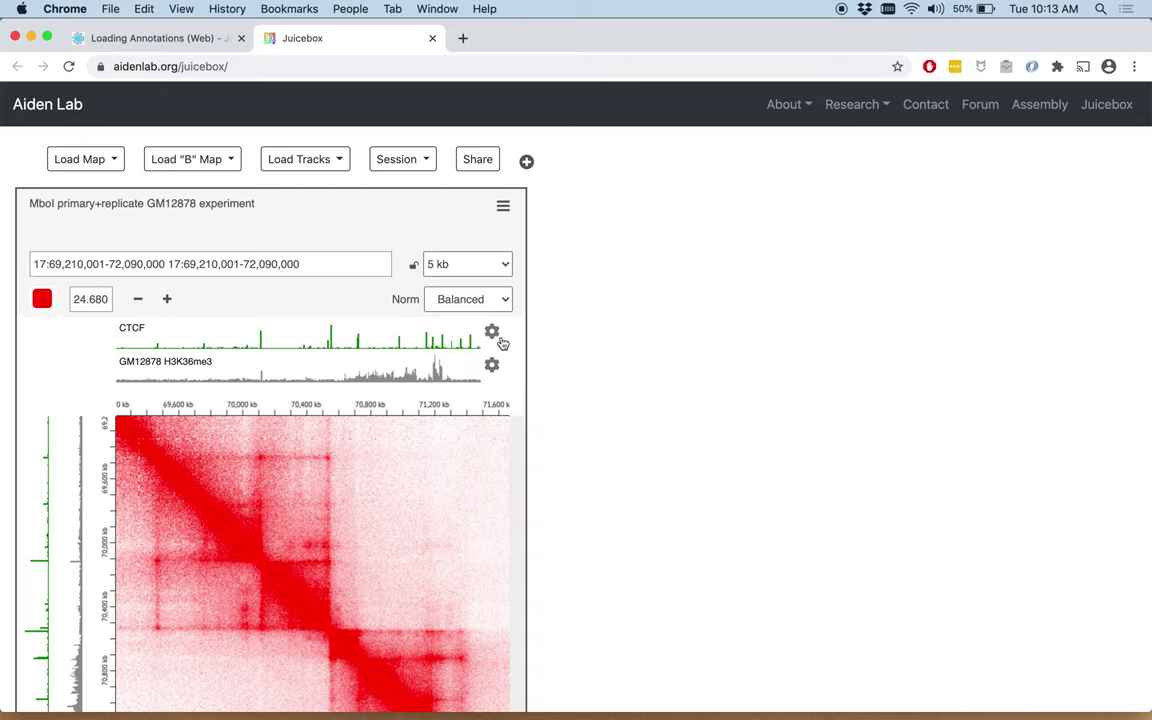
Rename the GM12878 H3K36me3 track to 'H3K36me3'.
left_click(493, 366)
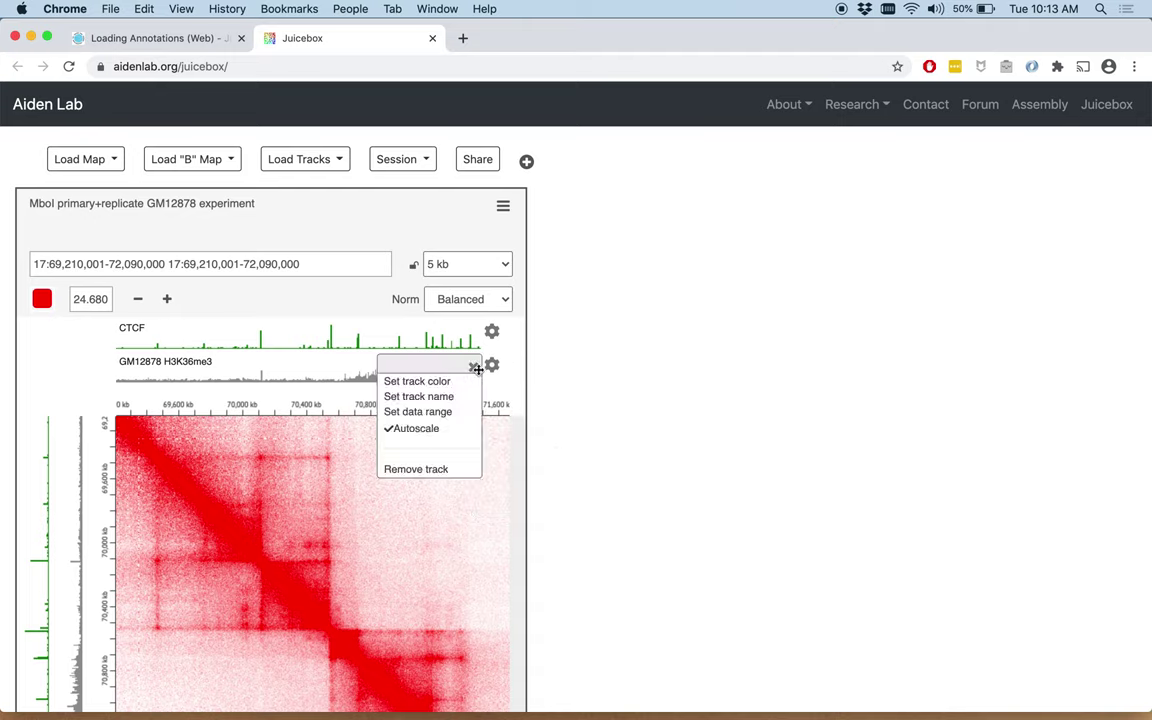
left_click(457, 398)
left_click_drag(525, 460, 473, 410)
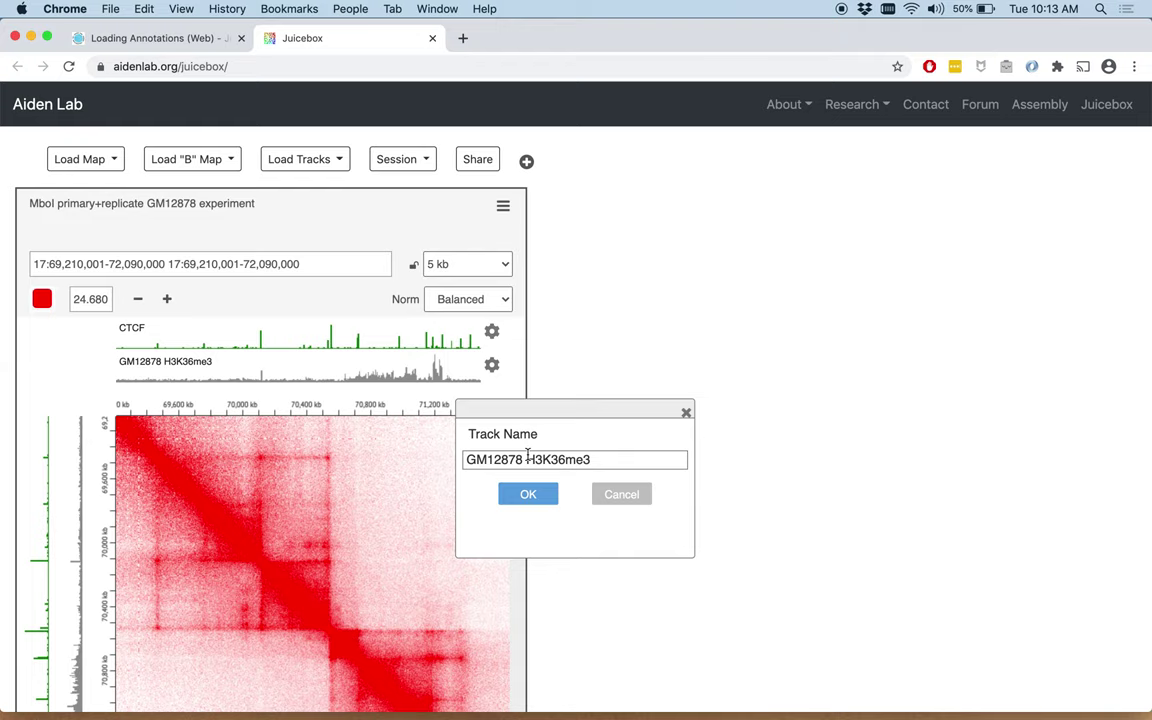
key("BackSpace")
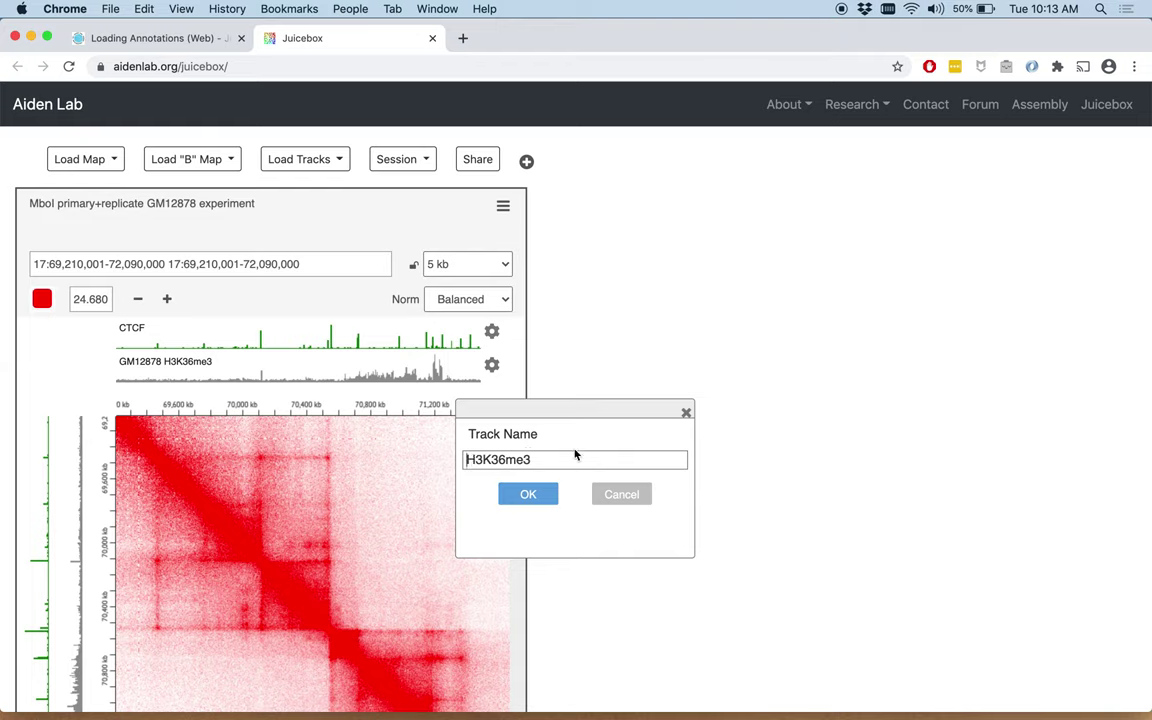
left_click(540, 494)
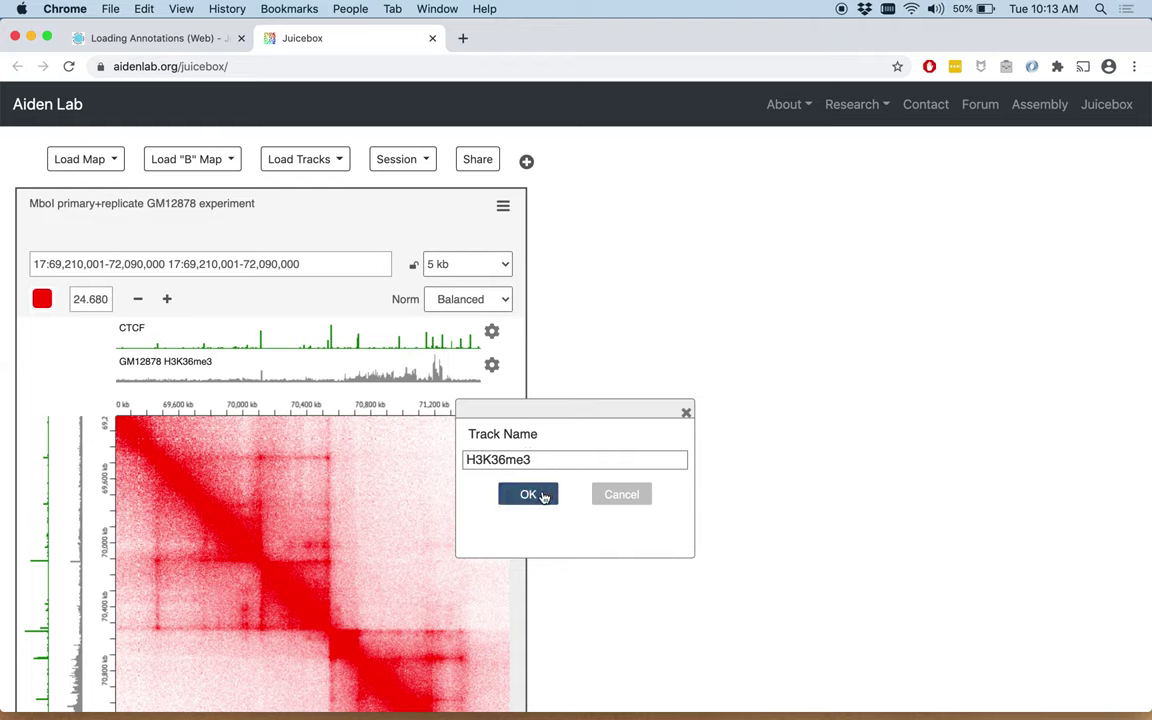
Recolour the H3K36me3 track orange so it stands out beneath the green CTCF track.
left_click(492, 367)
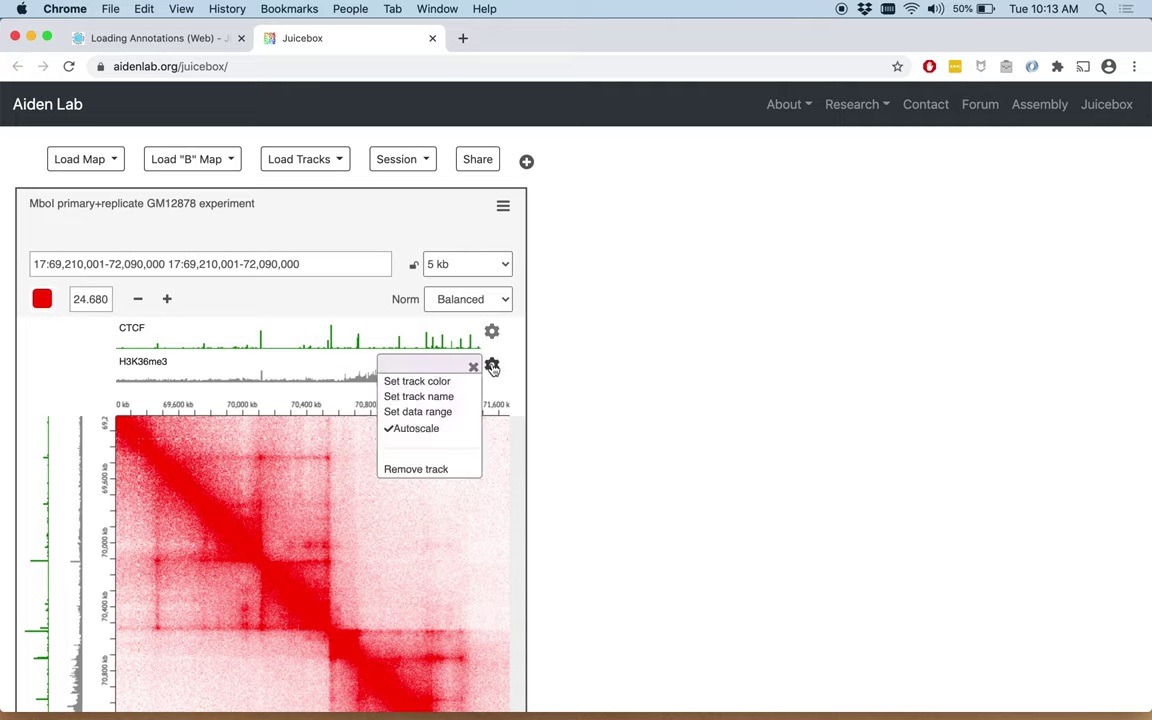
left_click(465, 383)
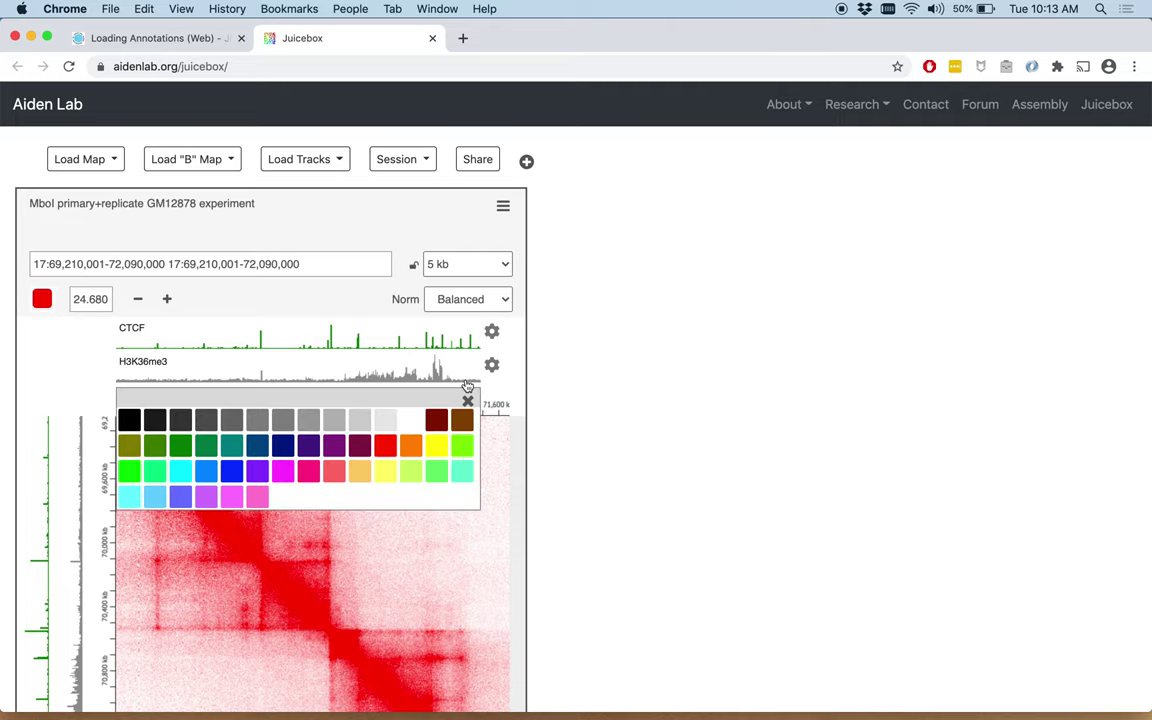
left_click(413, 448)
left_click(468, 402)
scroll(676, 474, "down", 5)
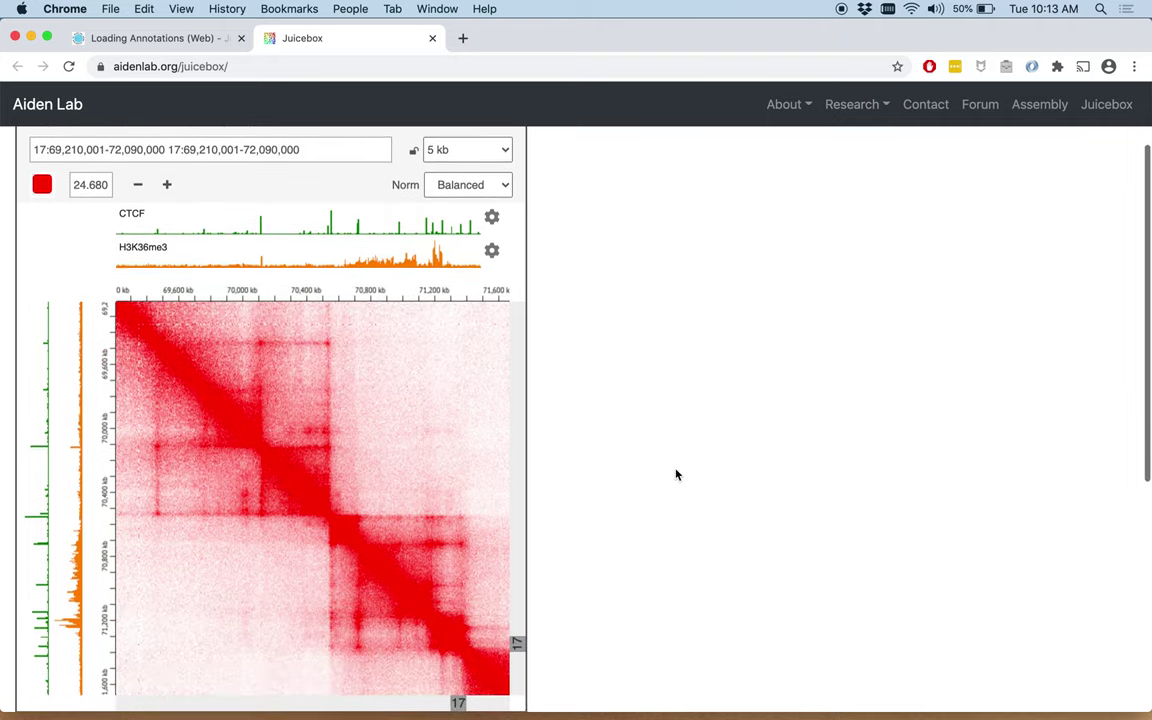
scroll(676, 474, "down", 1)
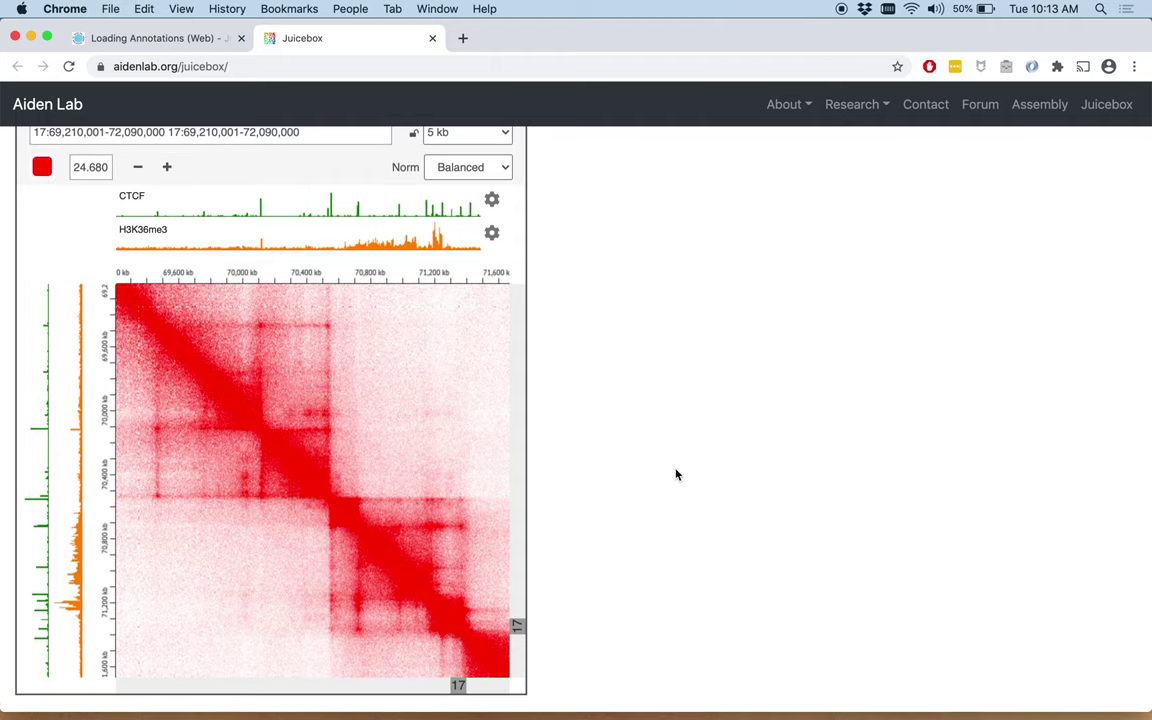
scroll(676, 474, "up", 5)
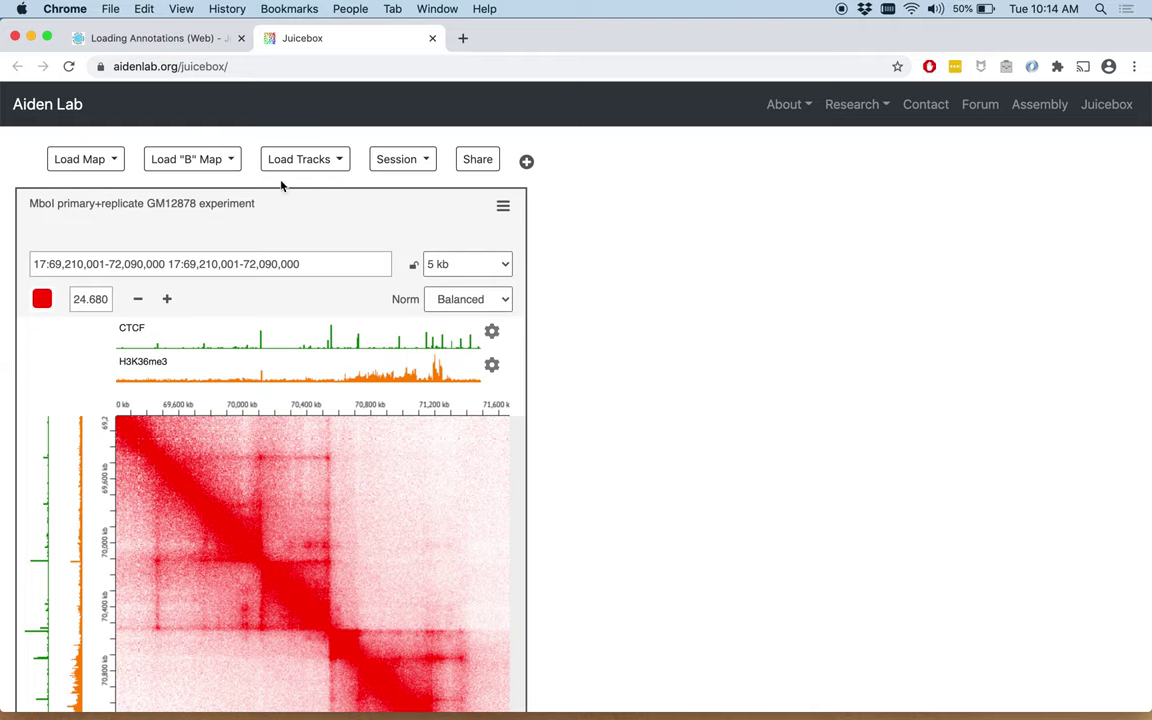
Search ENCODE for 'GM12878 domains' and load the first topologically associated domains file.
left_click(340, 163)
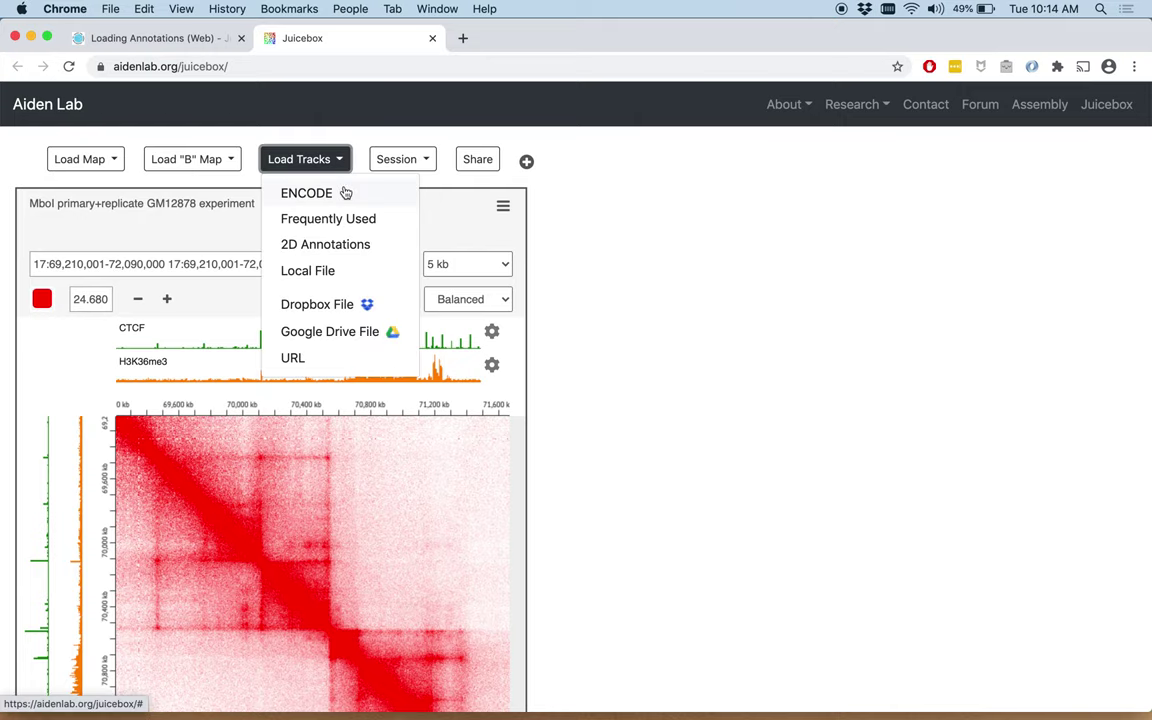
left_click(340, 193)
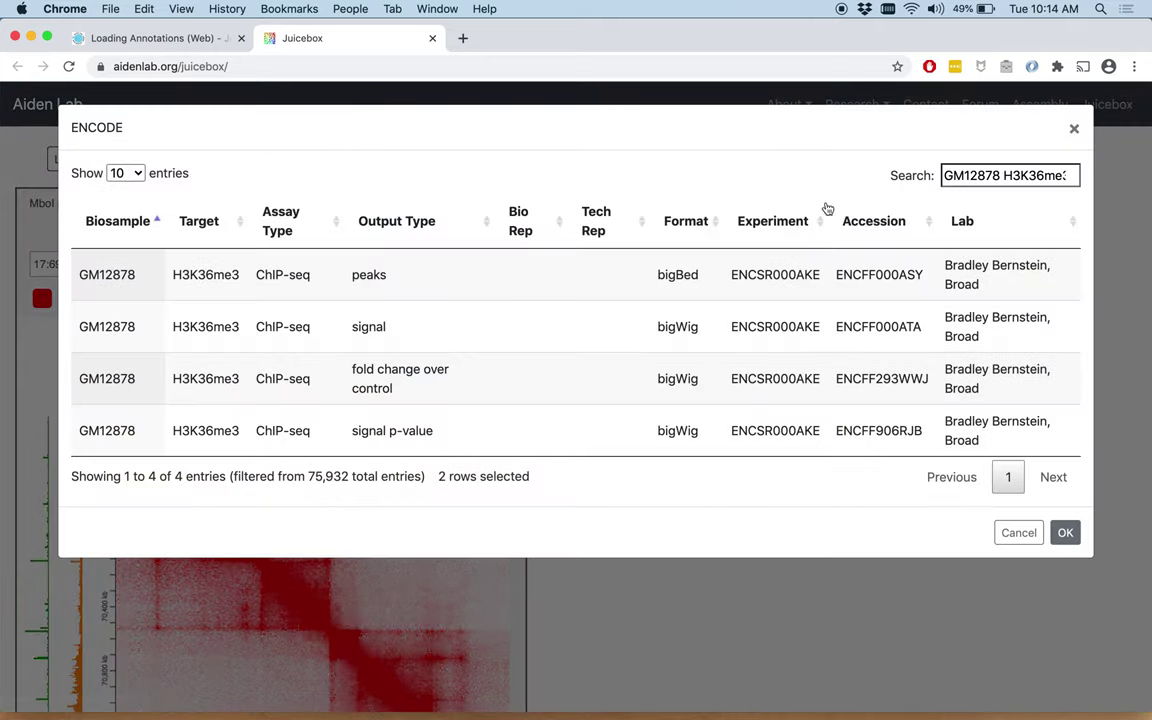
left_click_drag(945, 175, 1080, 175)
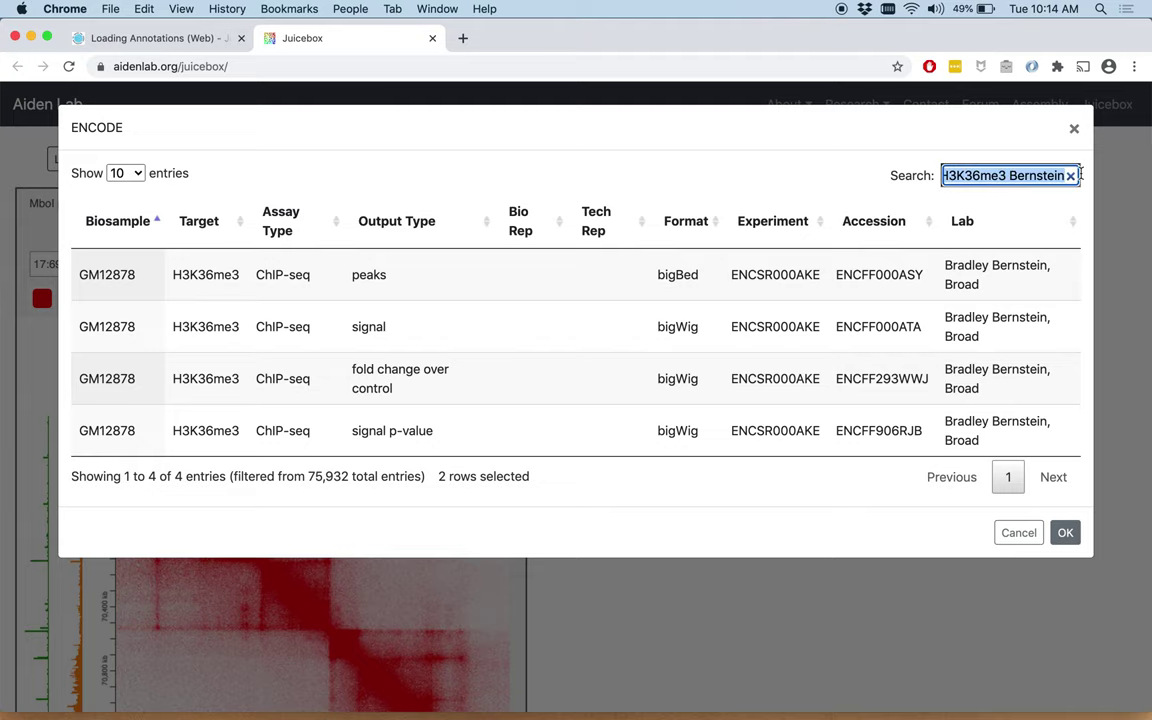
key("BackSpace")
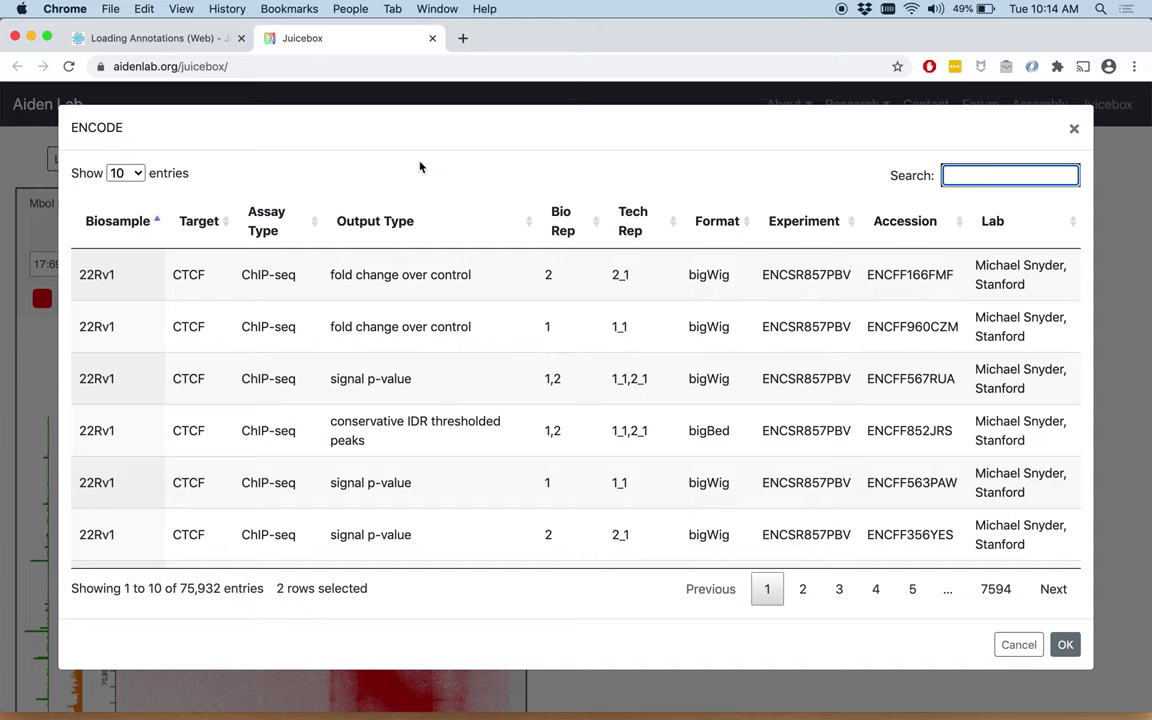
type("GM12")
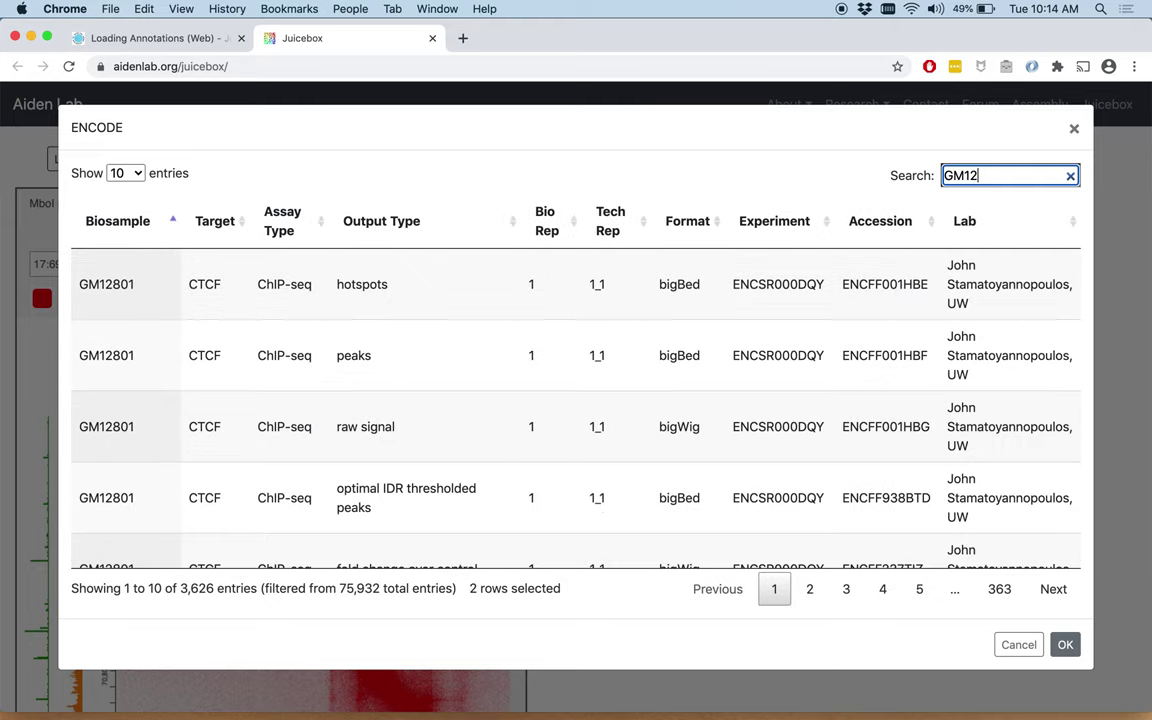
type("878")
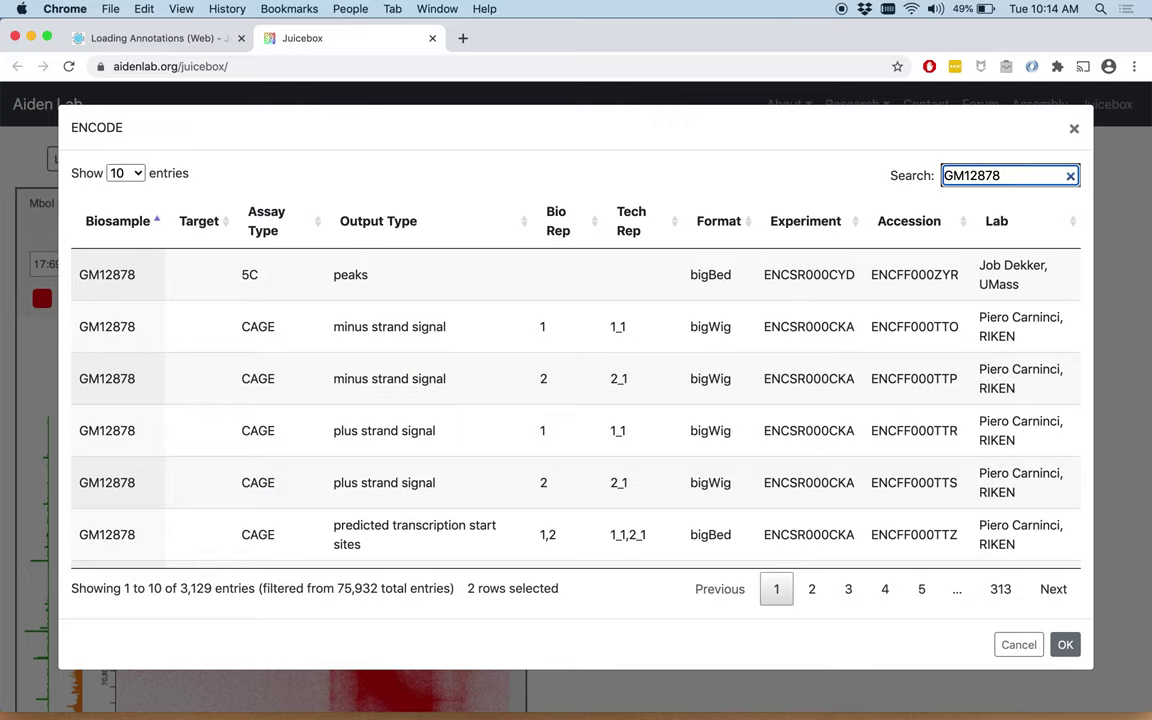
type(" domai")
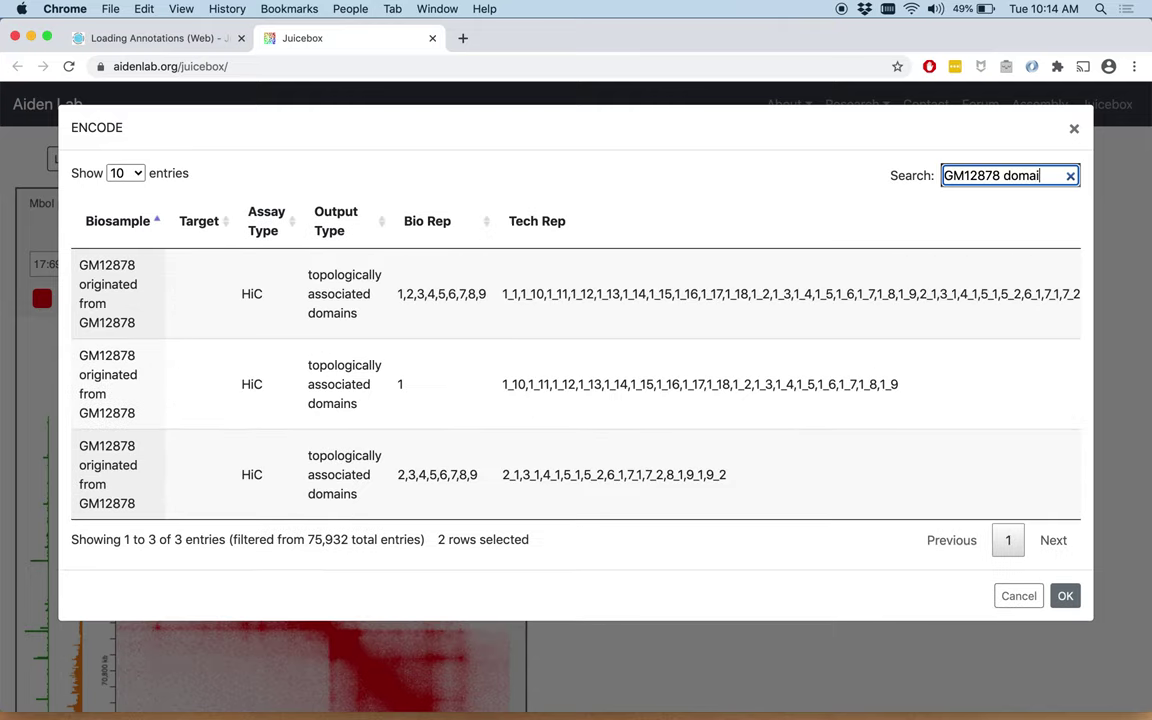
type("ns")
left_click(201, 297)
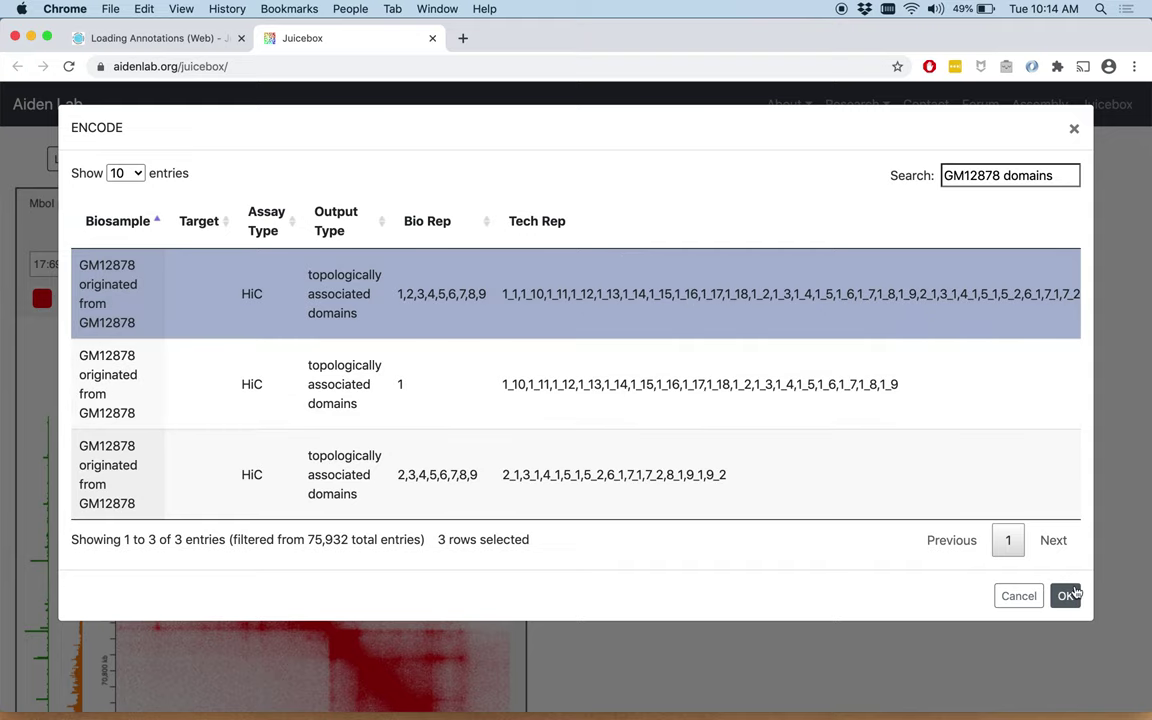
left_click(1068, 595)
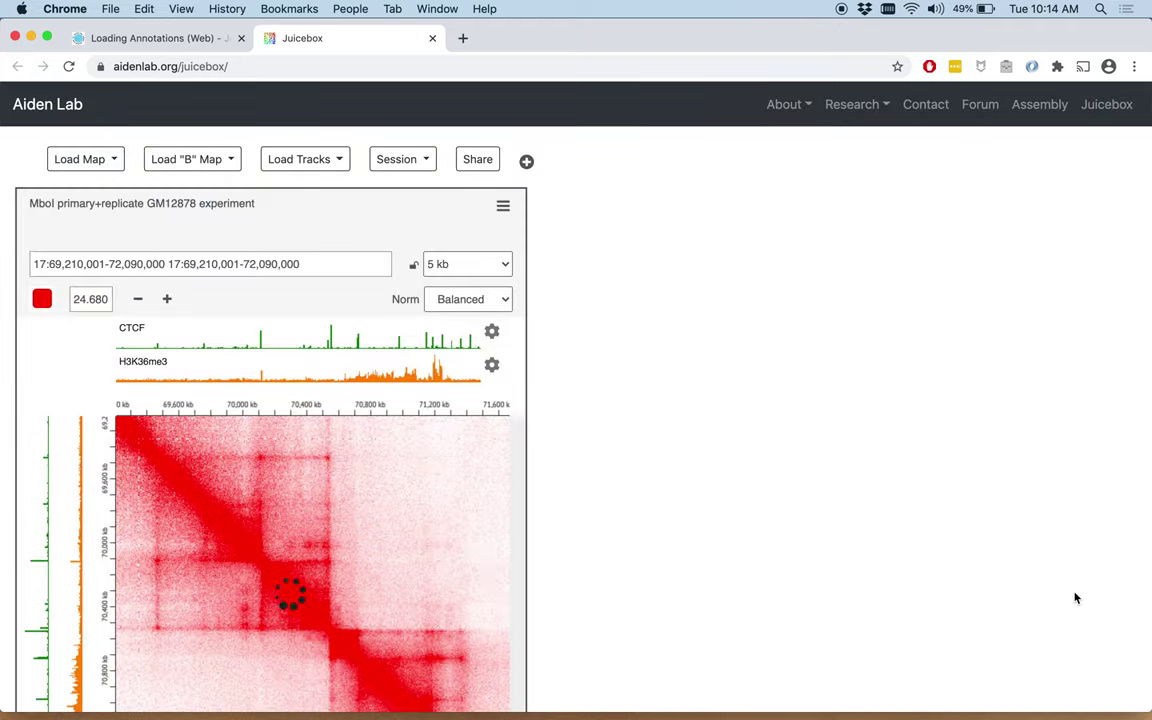
Scroll the map to inspect the yellow contact-domain boxes along the diagonal.
scroll(644, 600, "down", 5)
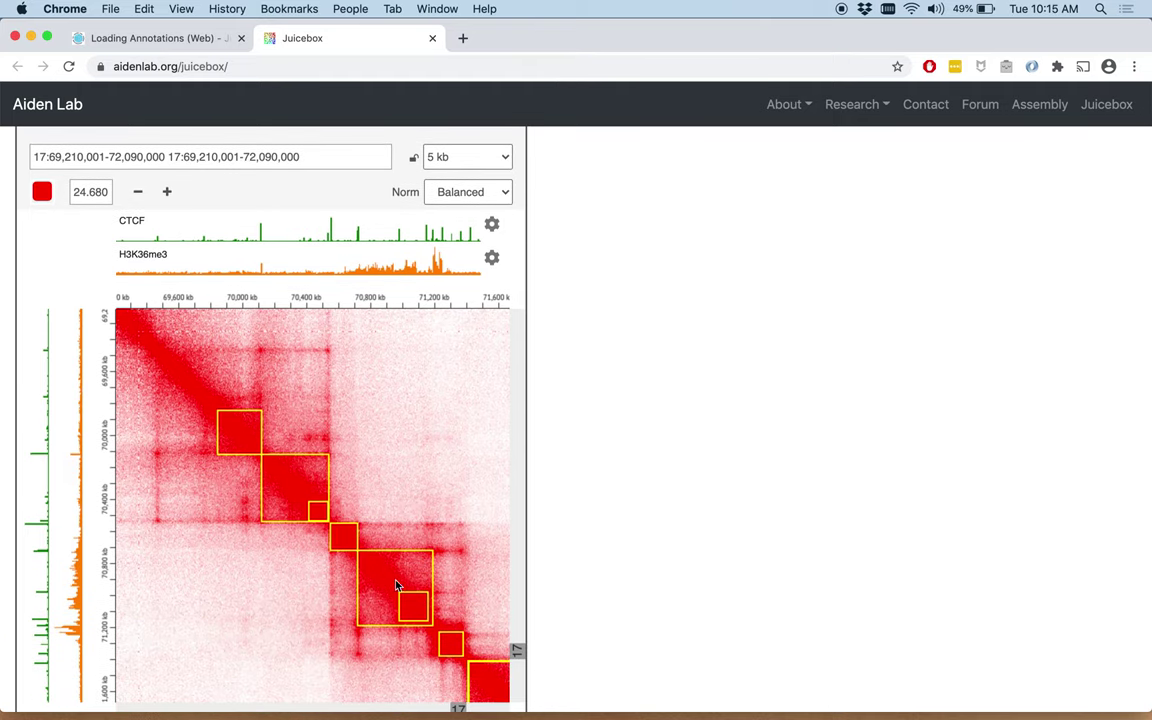
scroll(643, 617, "down", 3)
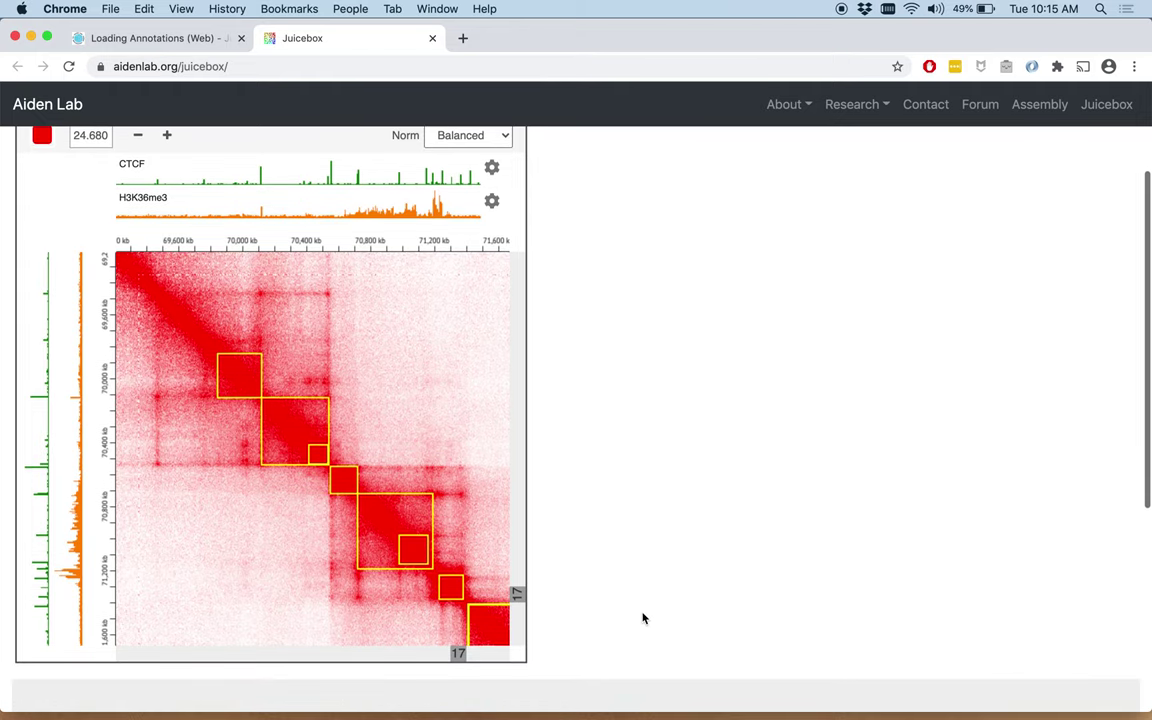
scroll(643, 617, "up", 5)
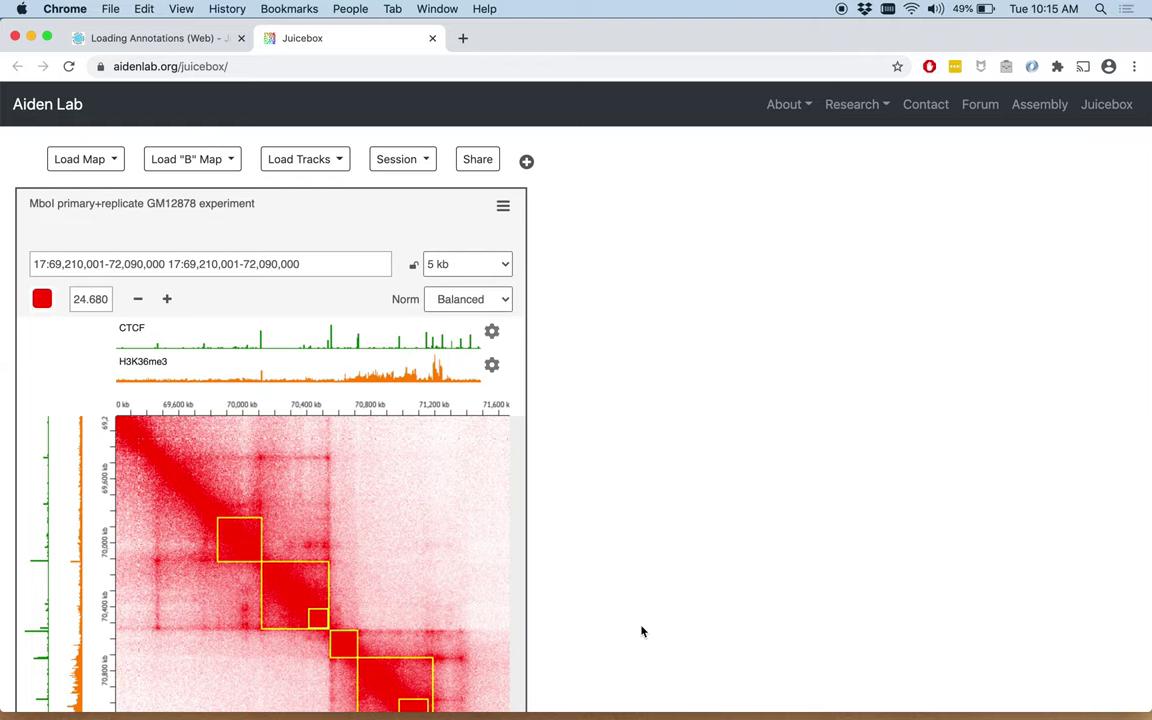
From ENCODE, search 'GM12878 long range' and load the all-replicates chromatin interactions as loop annotations.
left_click(337, 165)
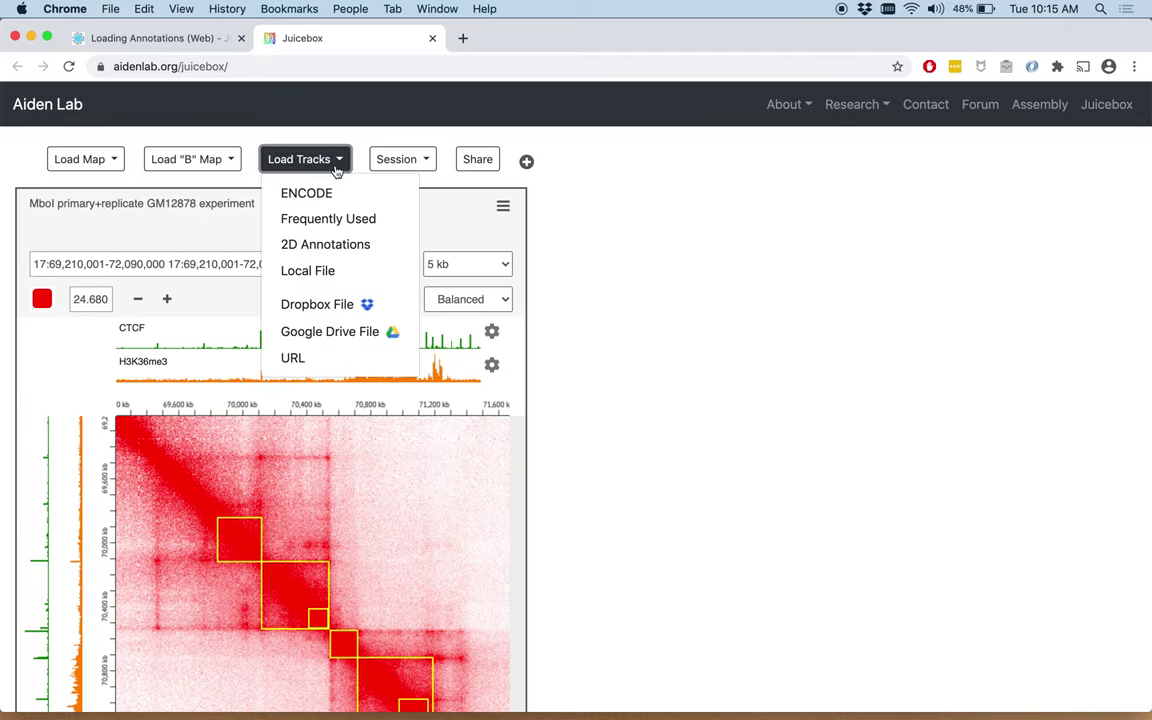
left_click(299, 195)
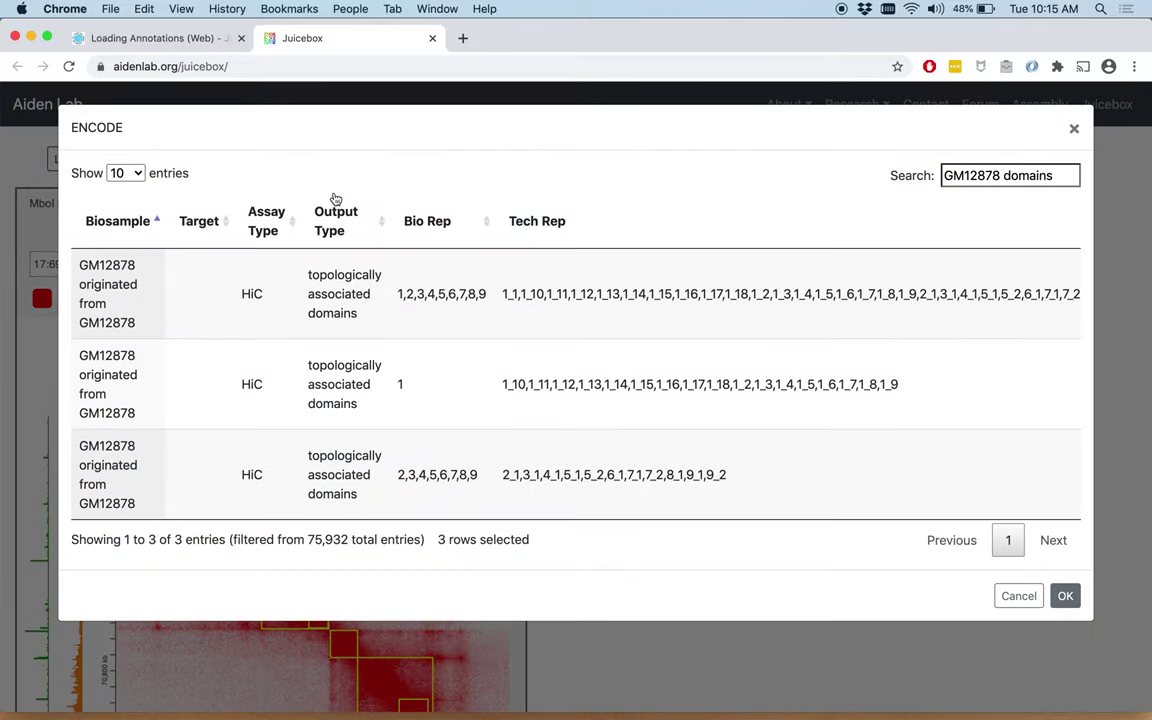
left_click(946, 172)
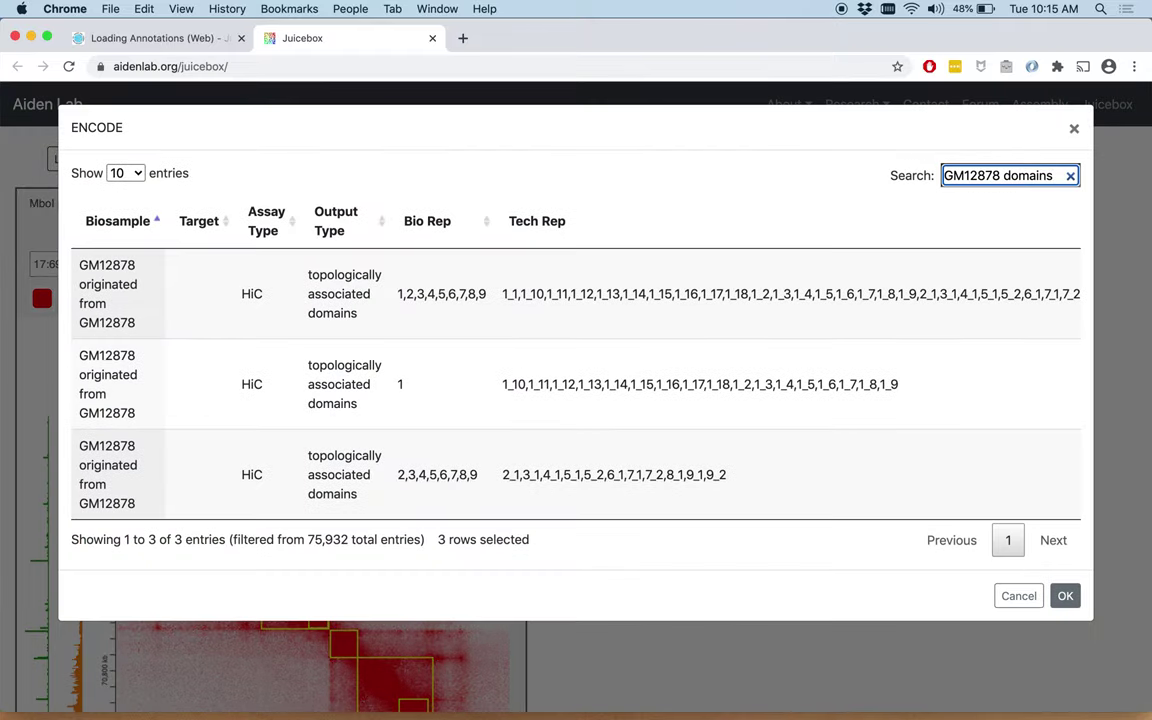
key("BackSpace")
key("BackSpace")
key("BackSpace")
key("BackSpace")
key("BackSpace")
key("BackSpace")
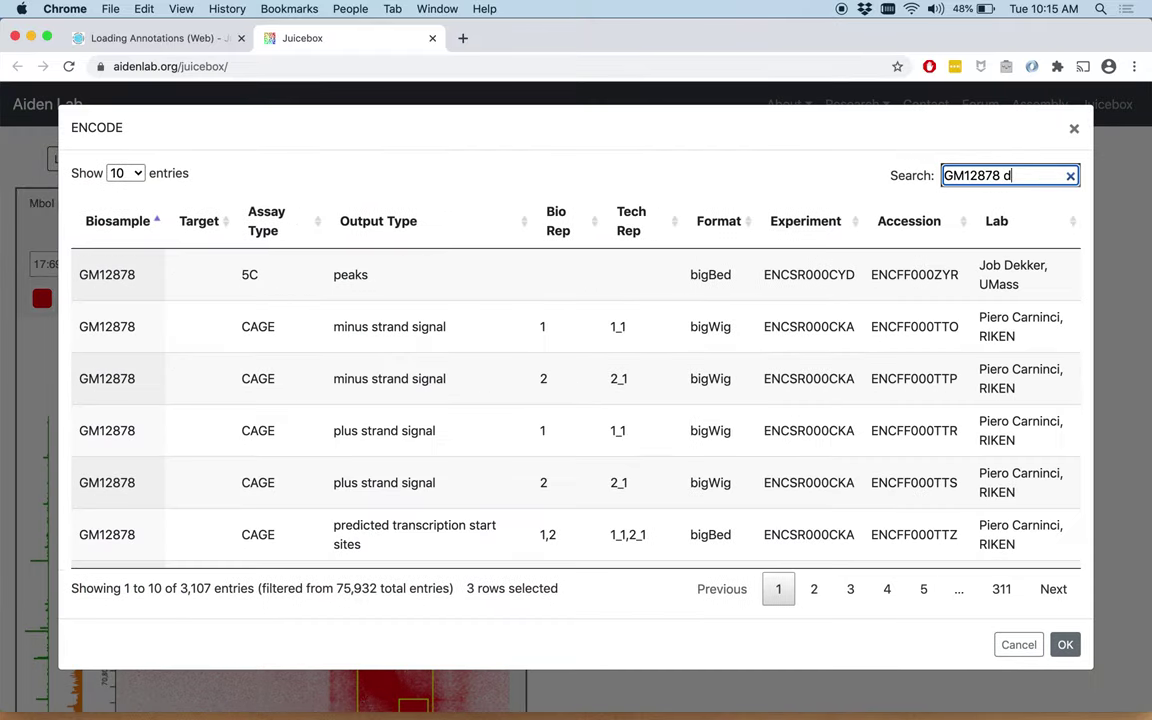
type("long range")
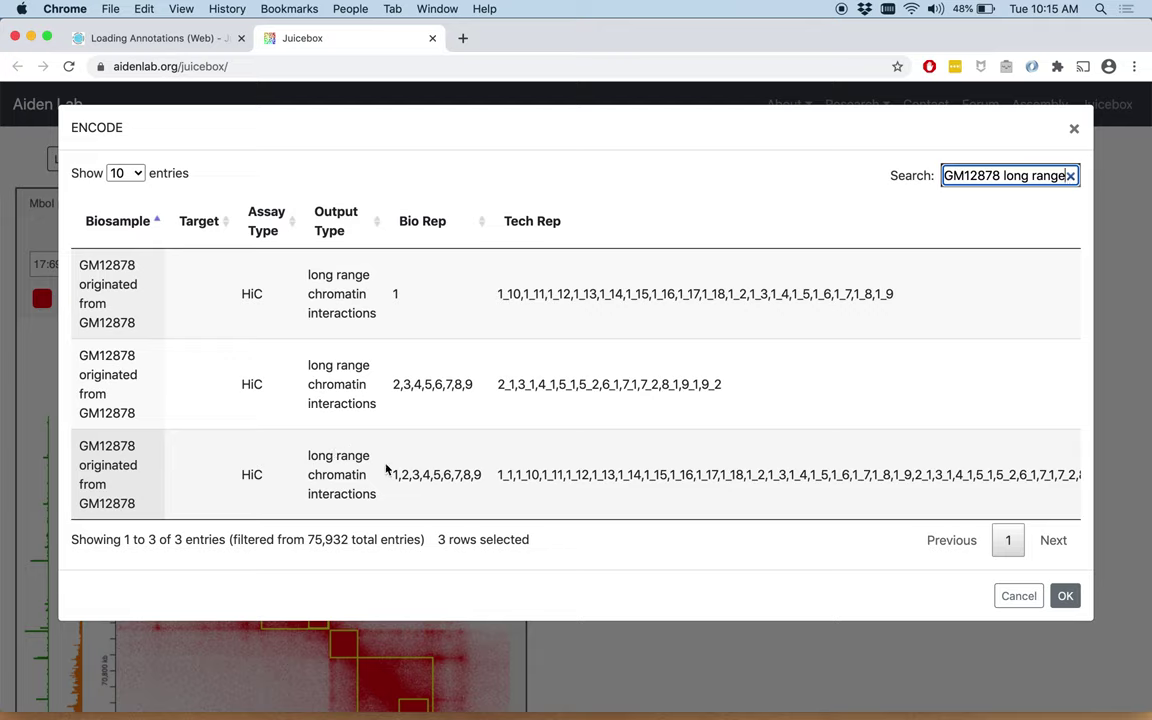
left_click(294, 475)
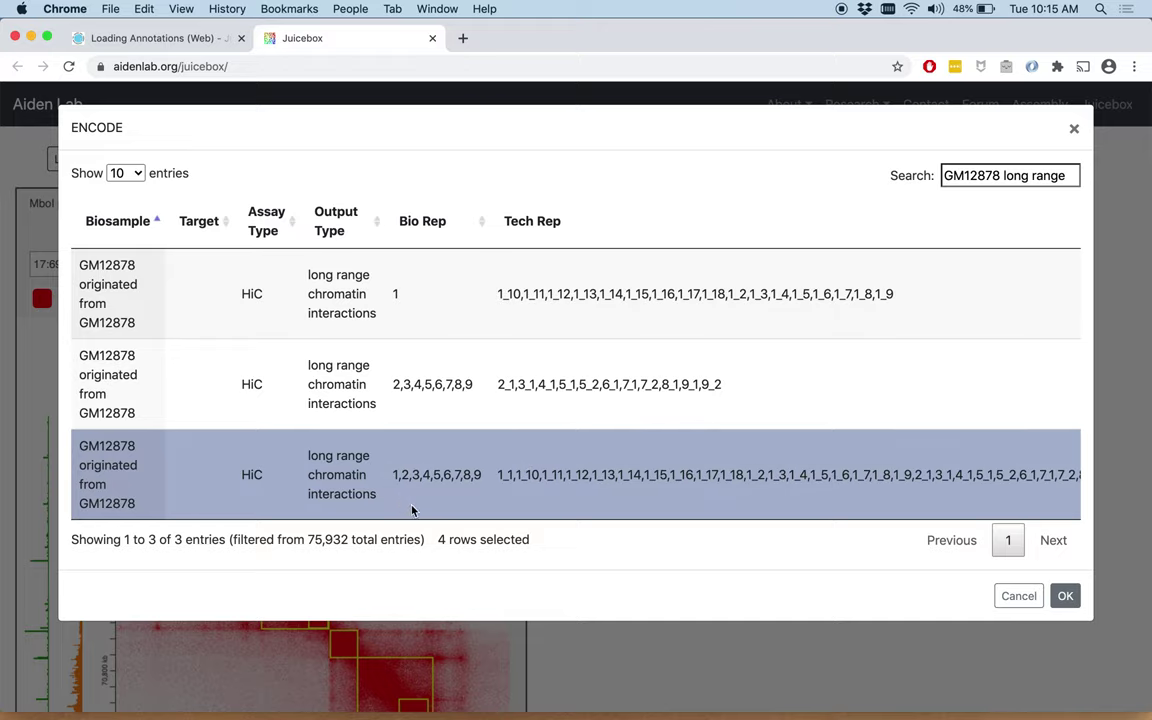
left_click(1066, 596)
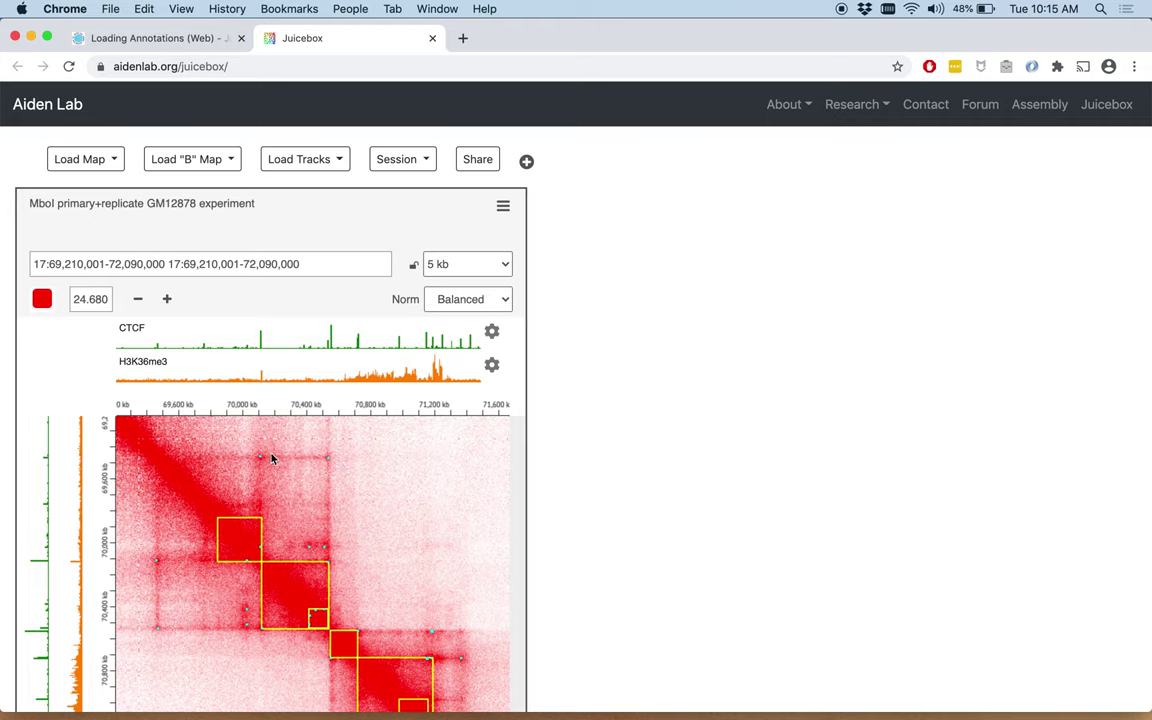
Scroll the page down and back to inspect the map with the newly loaded loop dots.
scroll(609, 501, "down", 1)
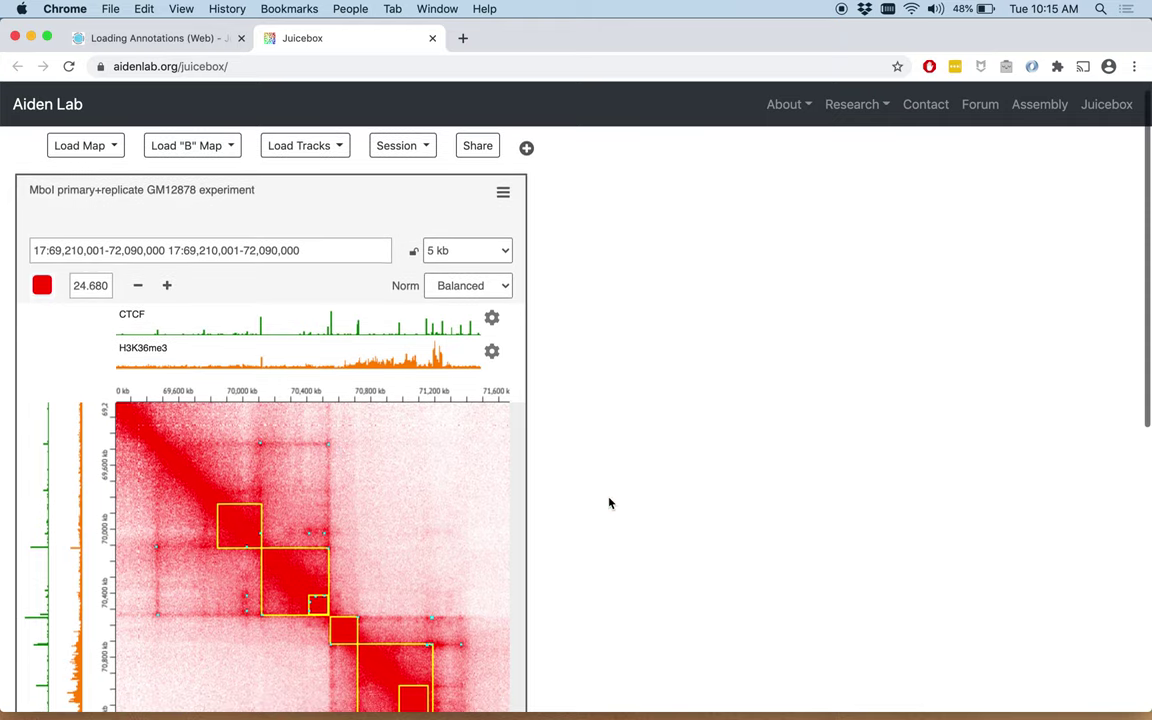
scroll(610, 503, "up", 1)
scroll(640, 342, "down", 1)
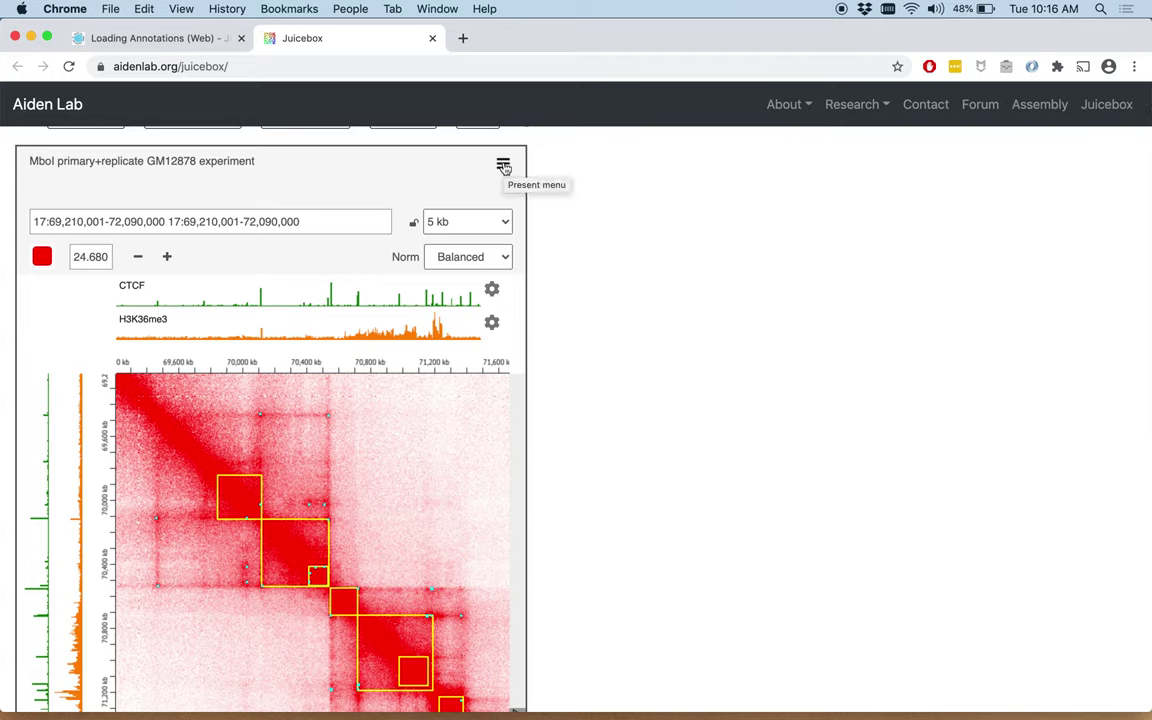
In the 2D Annotations list, toggle the yellow domain track off and on, then move it above the loops.
left_click(504, 167)
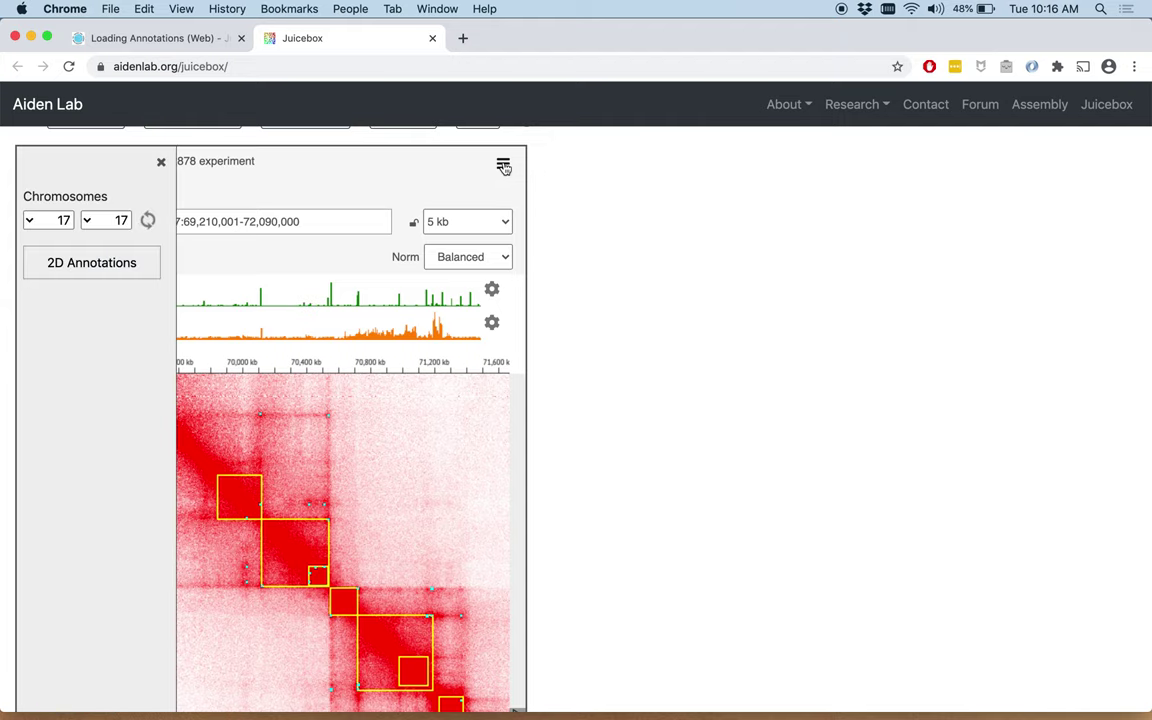
left_click(113, 266)
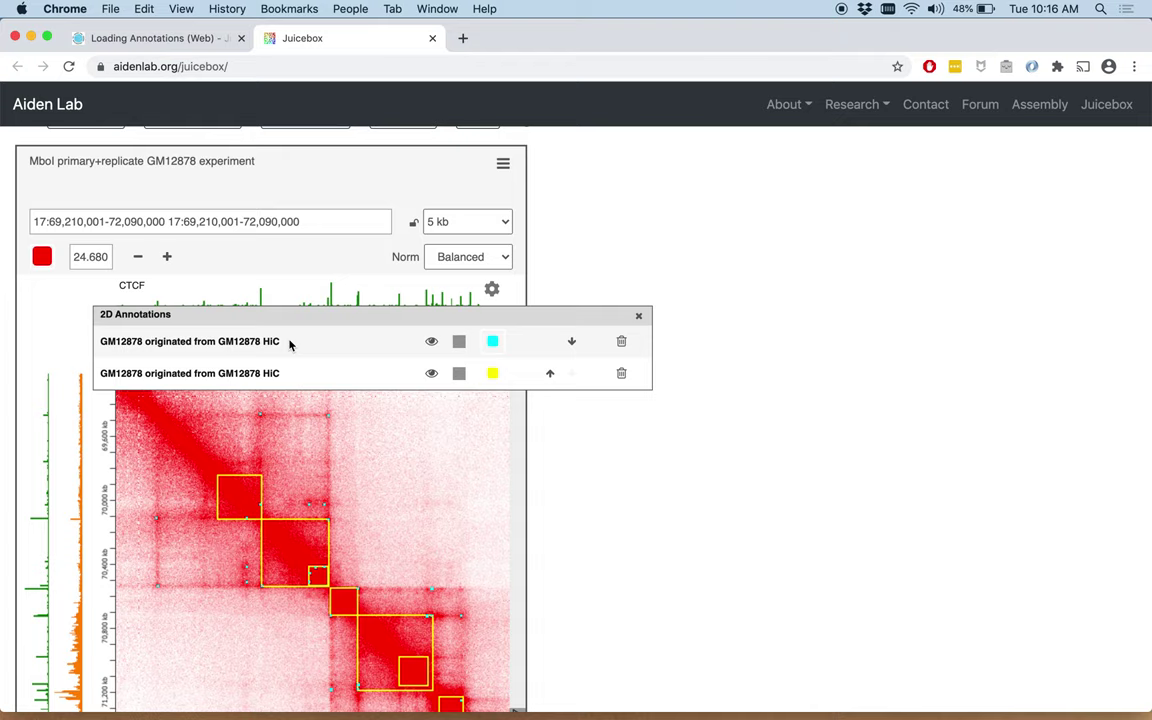
left_click(432, 374)
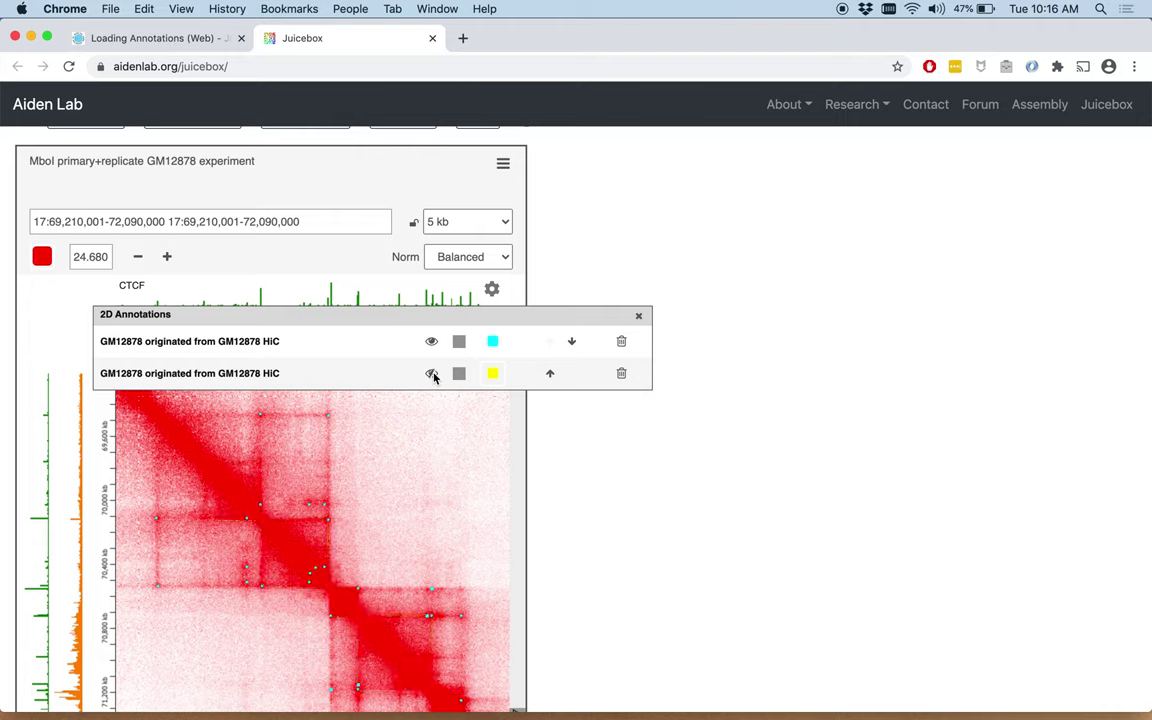
left_click(432, 374)
left_click(432, 374)
left_click(432, 374)
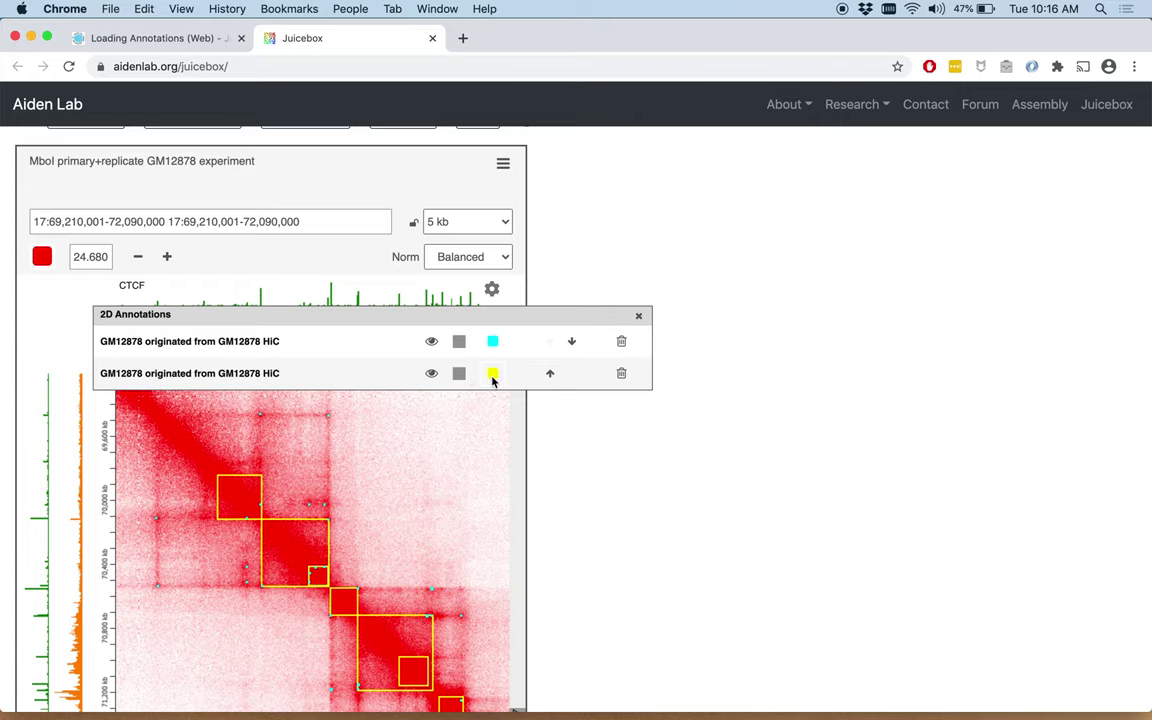
left_click(550, 375)
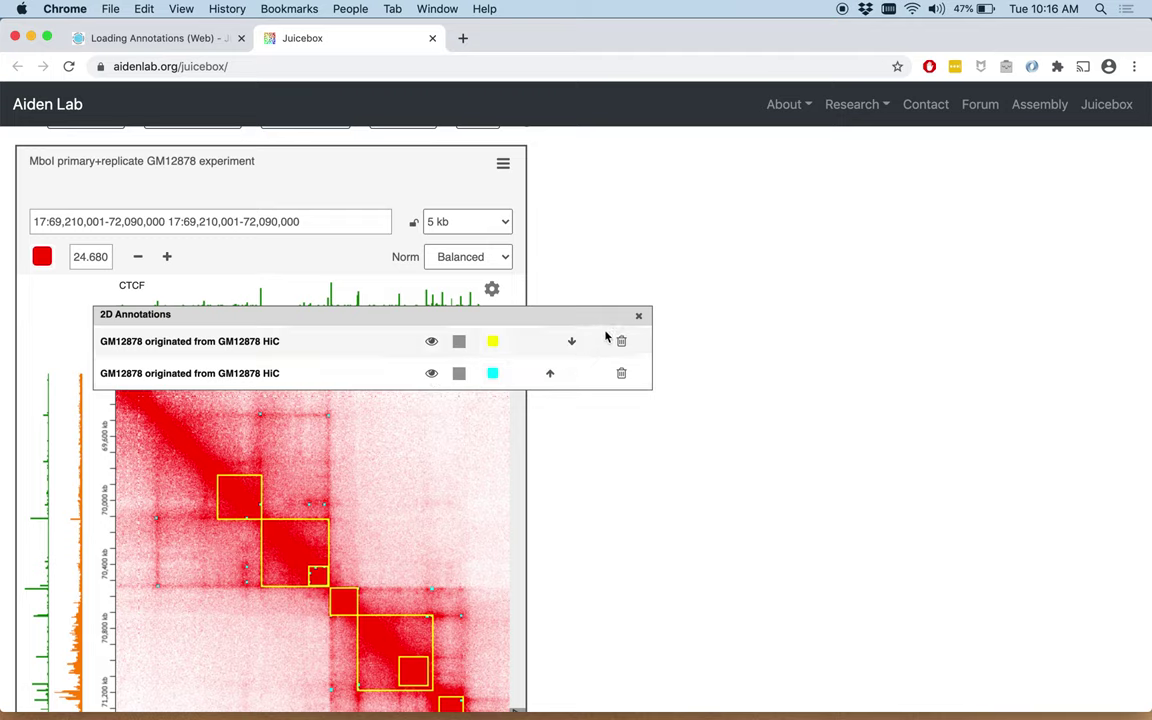
left_click(639, 319)
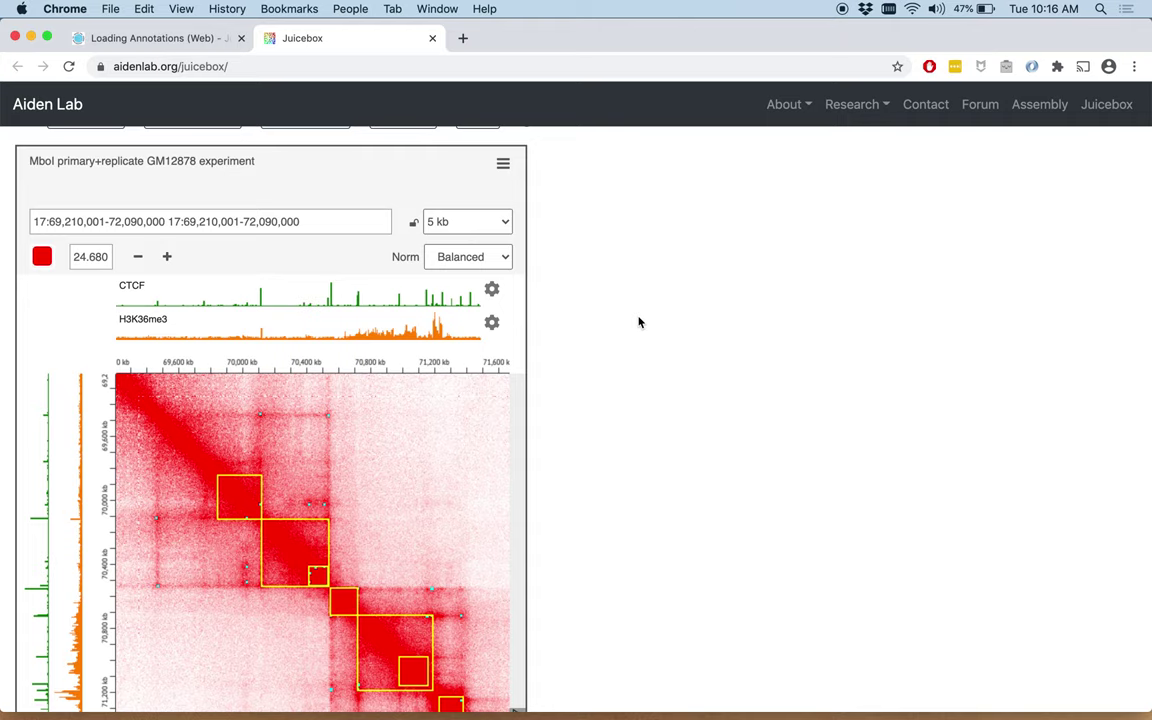
scroll(650, 360, "down", 3)
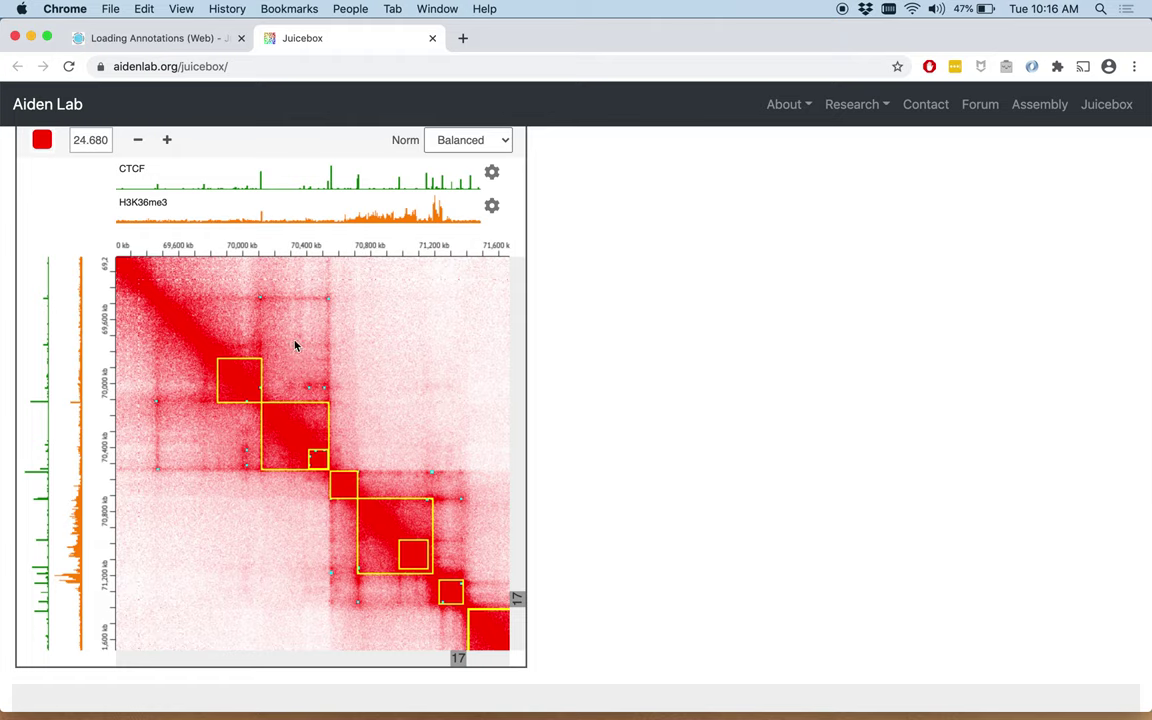
scroll(252, 334, "up", 2)
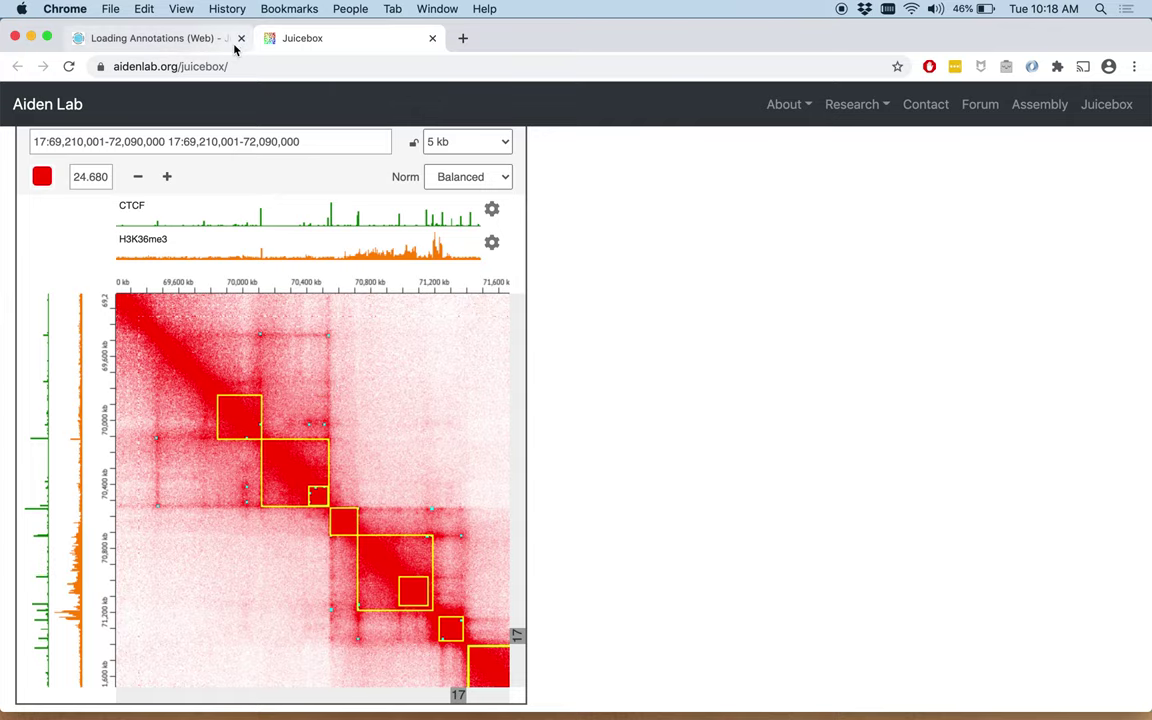
Switch to the 'Loading Annotations (Web)' tab and scroll to 'Putting together 1D and 2D Annotations'.
left_click(205, 40)
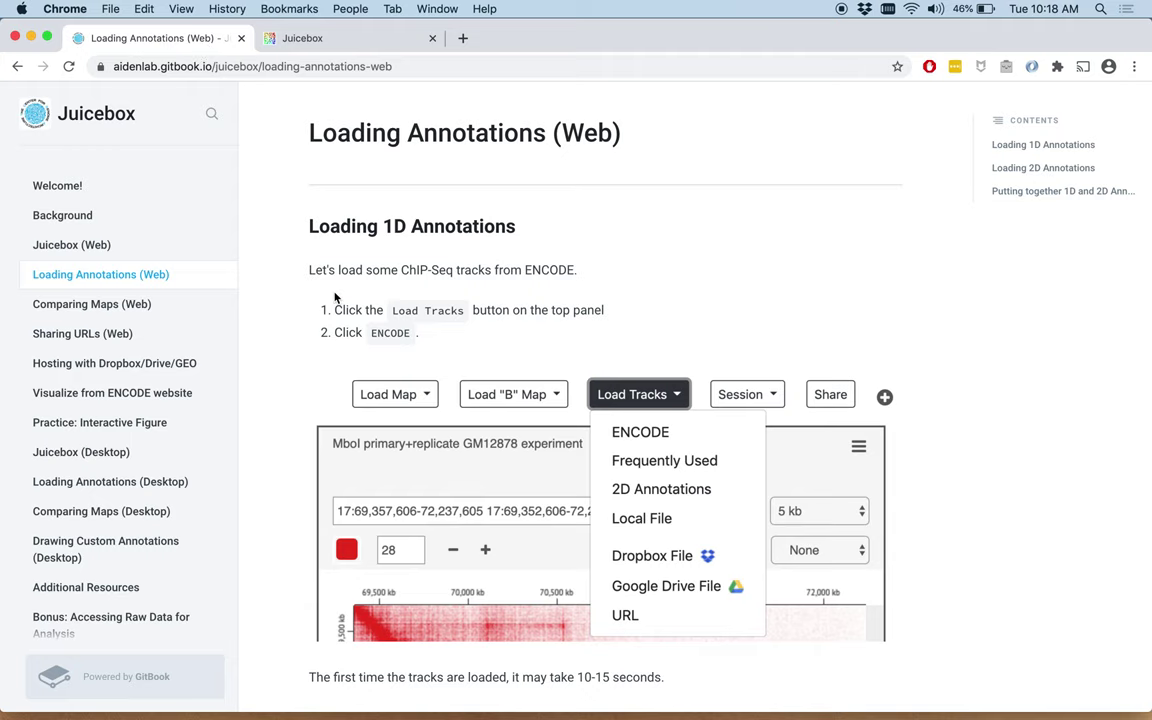
scroll(335, 297, "down", 10)
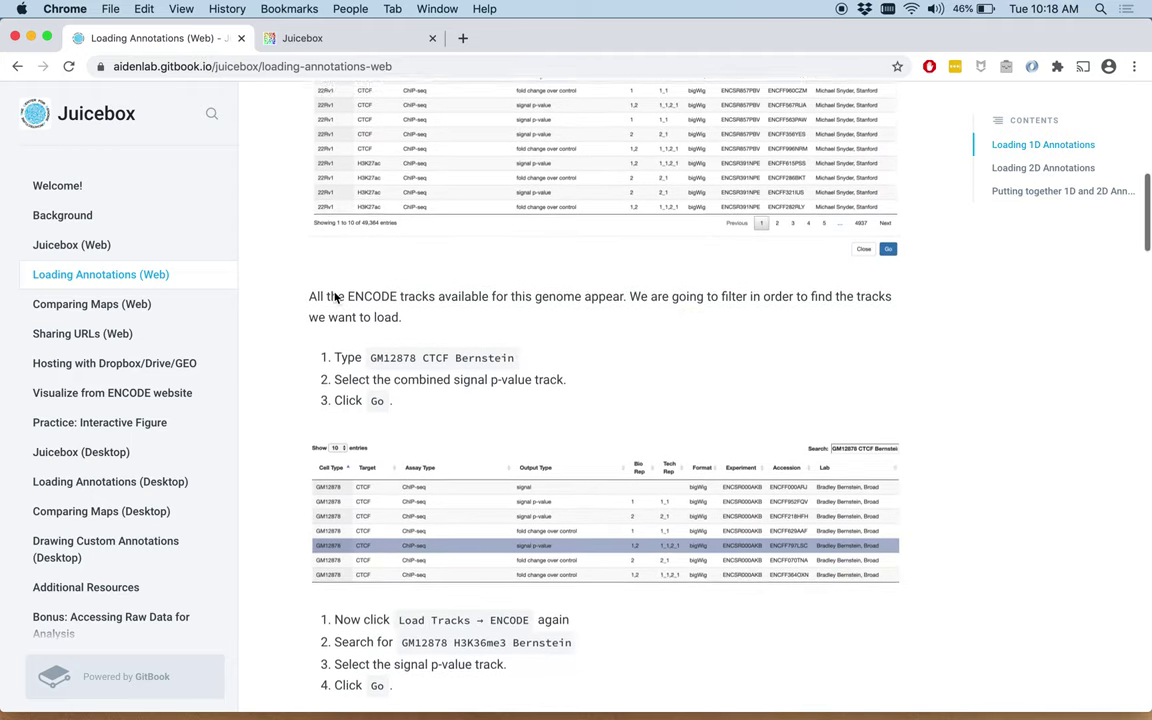
scroll(335, 297, "down", 15)
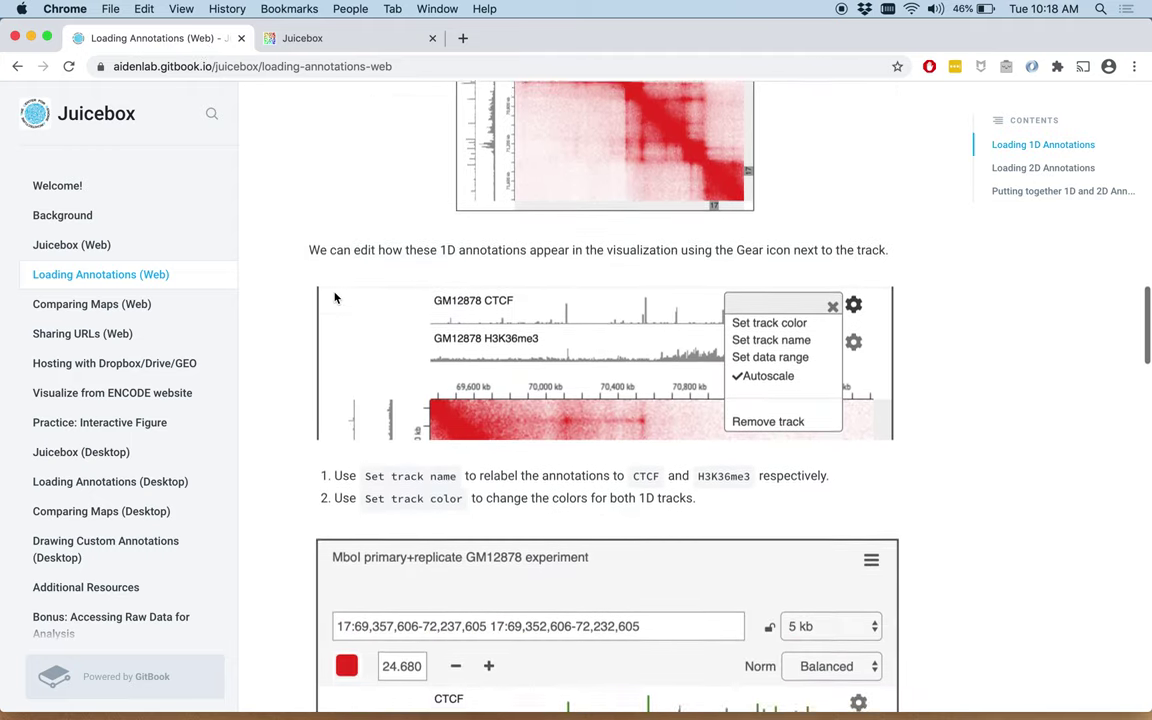
scroll(335, 297, "down", 18)
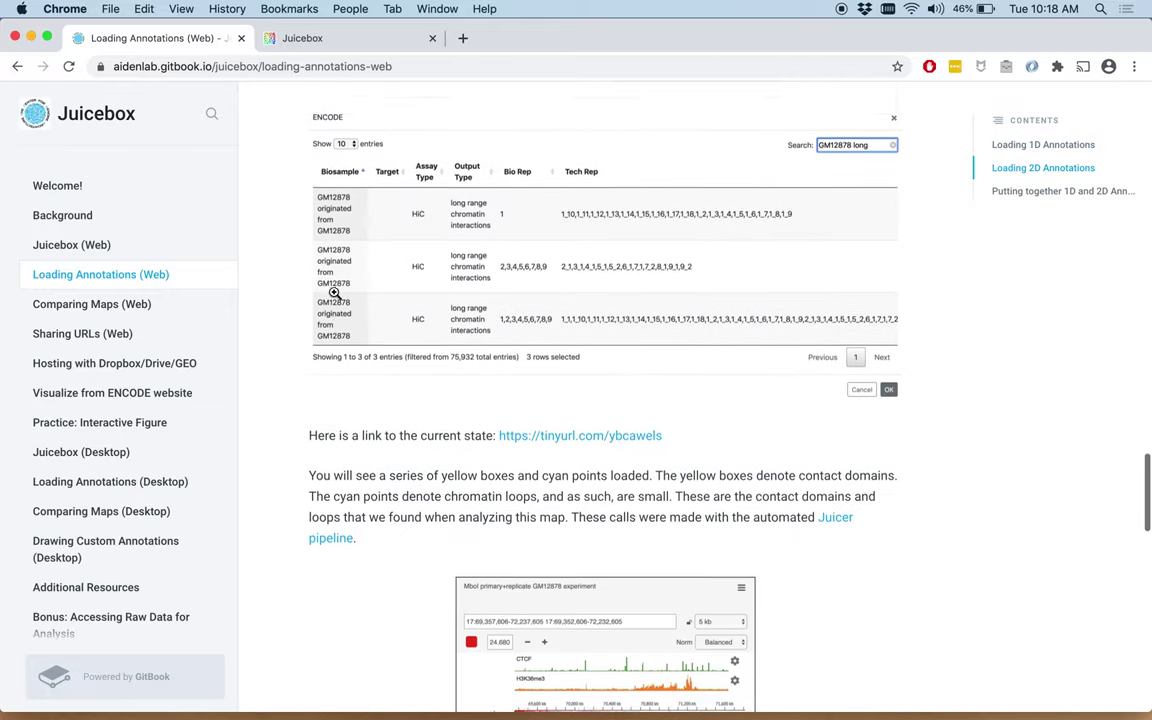
scroll(335, 293, "down", 14)
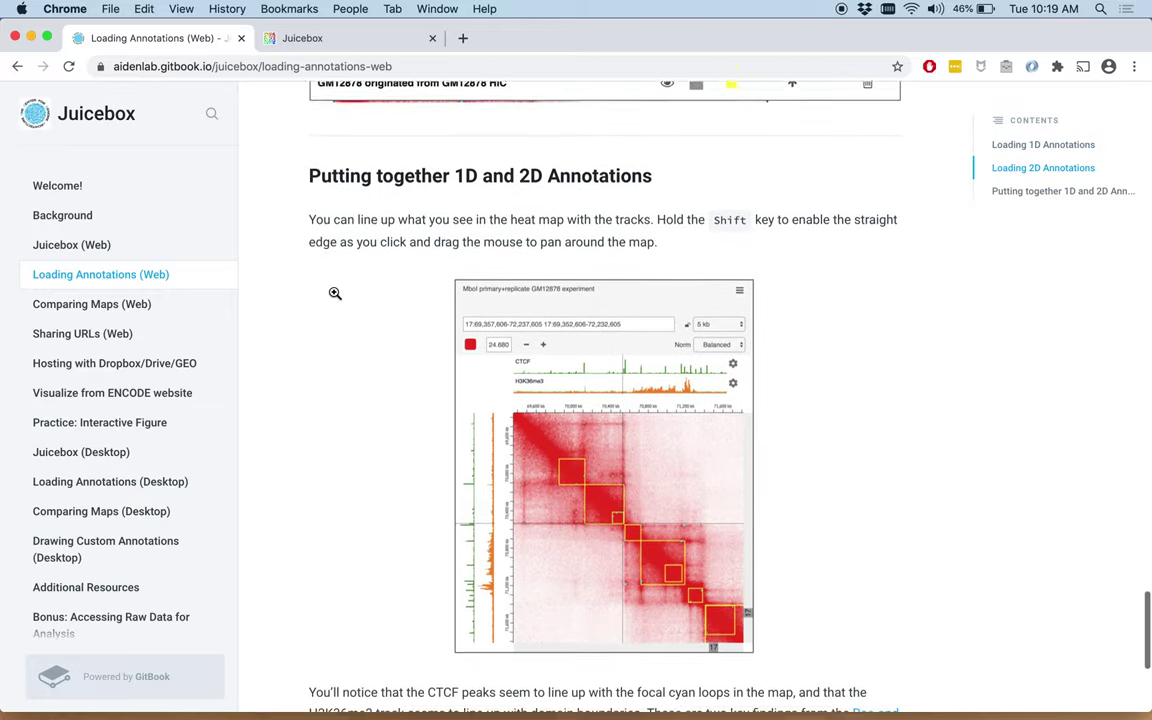
scroll(335, 293, "down", 4)
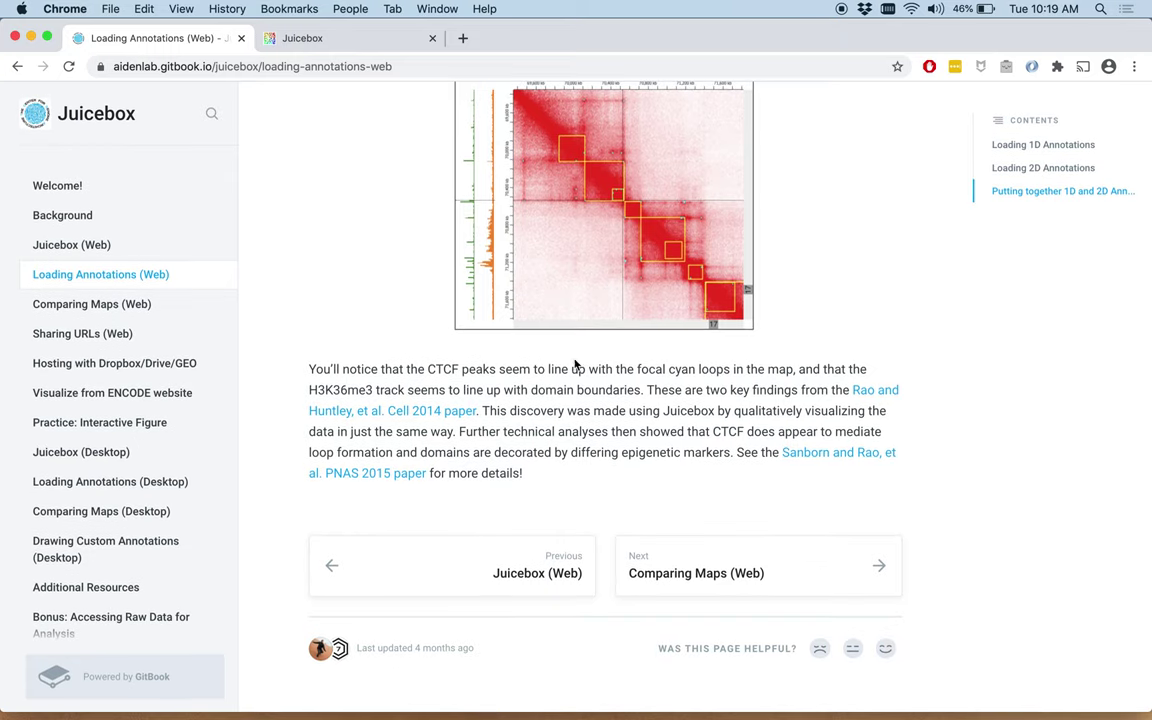